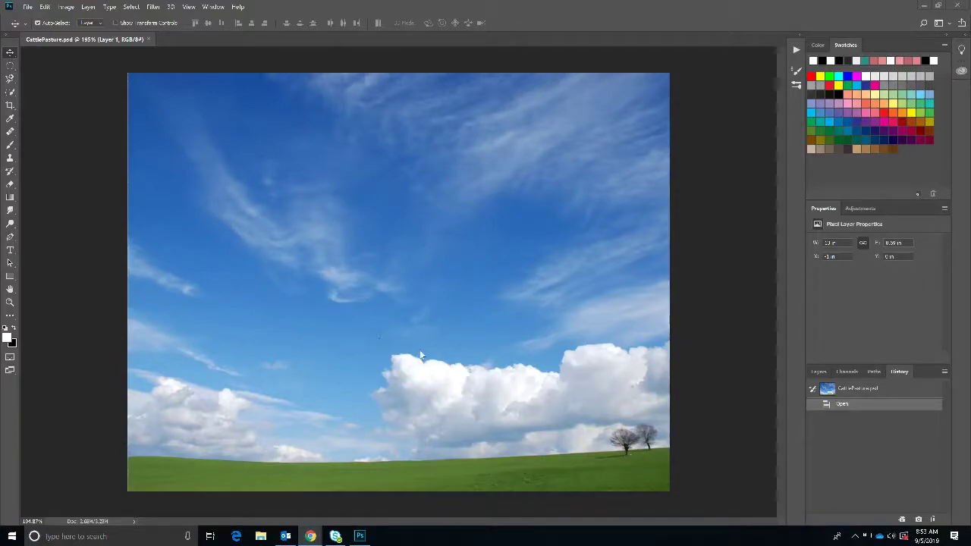
# Show the layer list, try shifting the Layer 1 sky-and-pasture image sideways, and undo the move
pyautogui.click(817, 372)
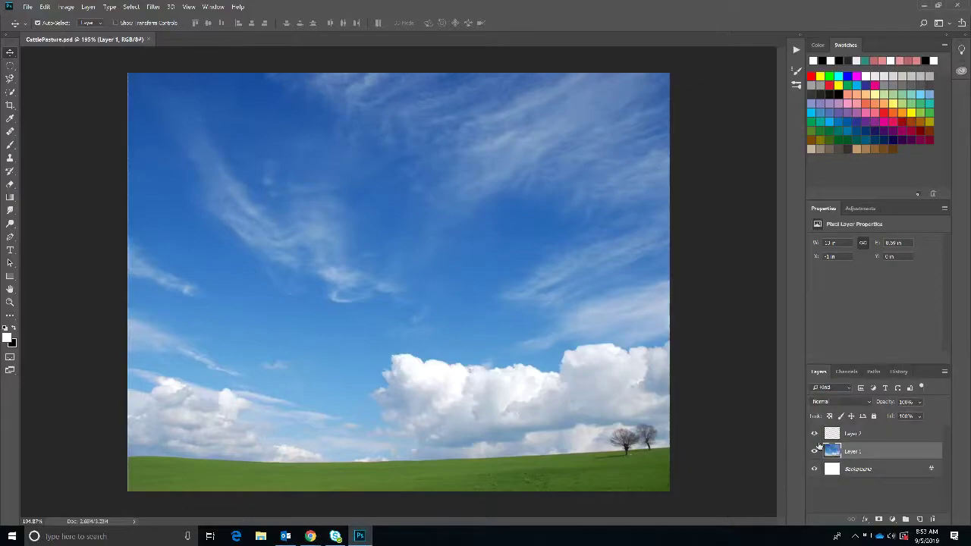
pyautogui.click(817, 431)
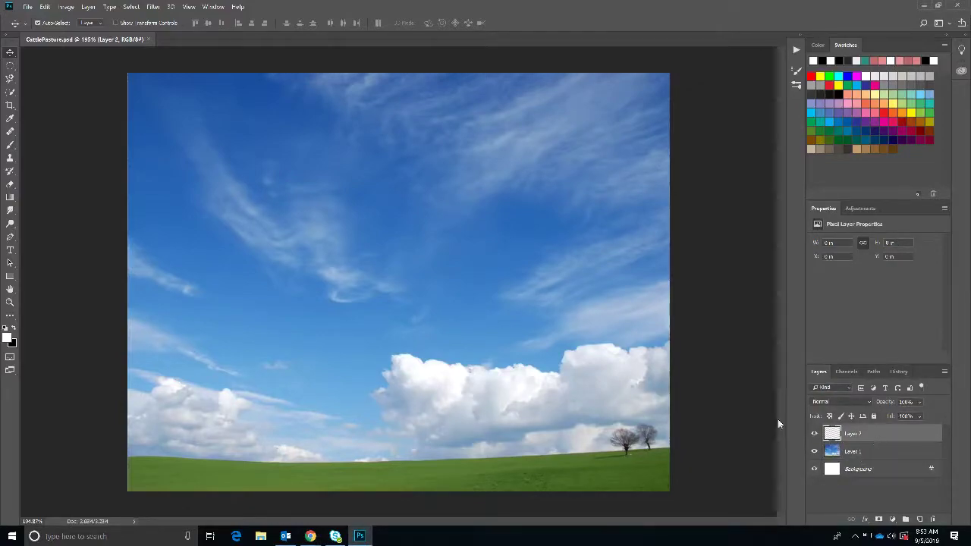
pyautogui.click(850, 451)
pyautogui.moveTo(548, 377); pyautogui.dragTo(508, 377)
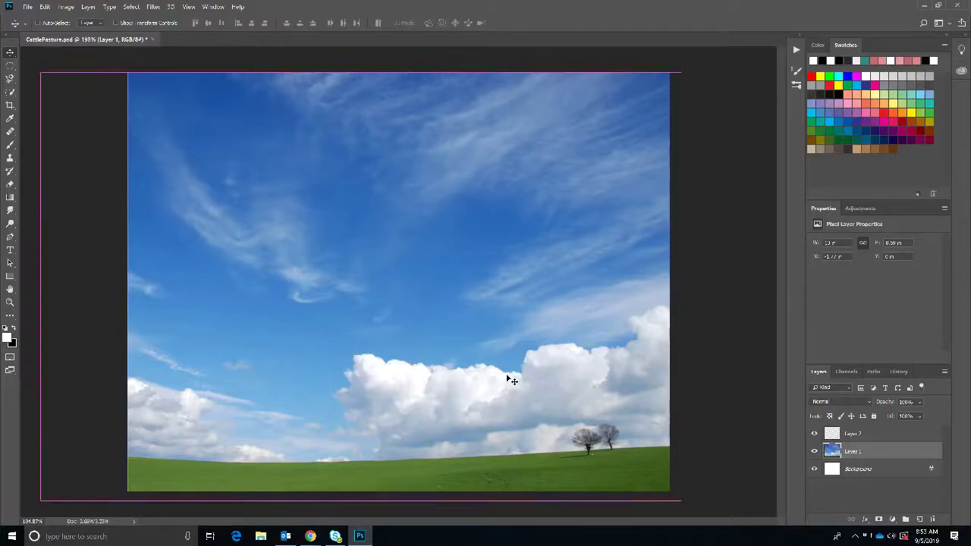
pyautogui.hotkey('ctrl', 'z')
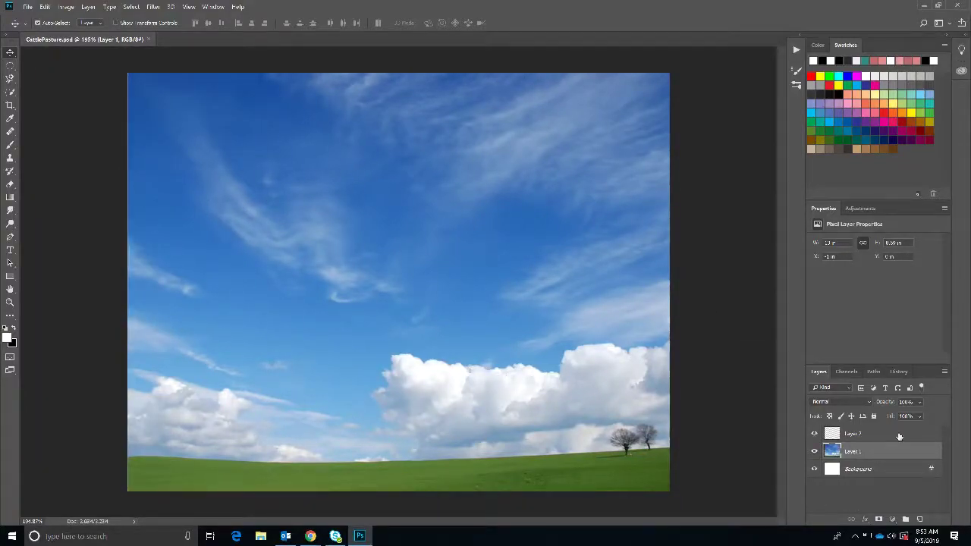
# Delete the empty Layer 2 from CattlePasture.psd
pyautogui.click(852, 433)
pyautogui.click(932, 518)
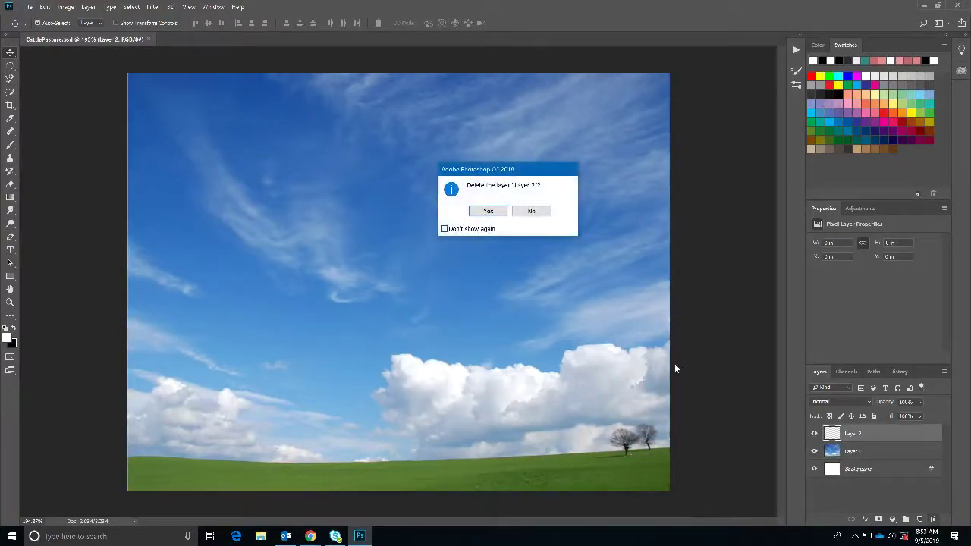
pyautogui.click(497, 213)
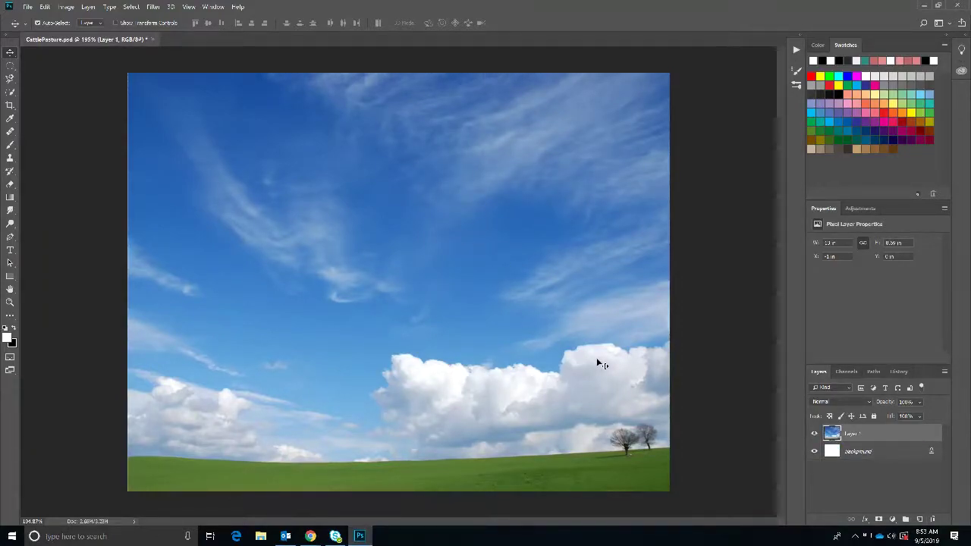
pyautogui.rightClick(10, 52)
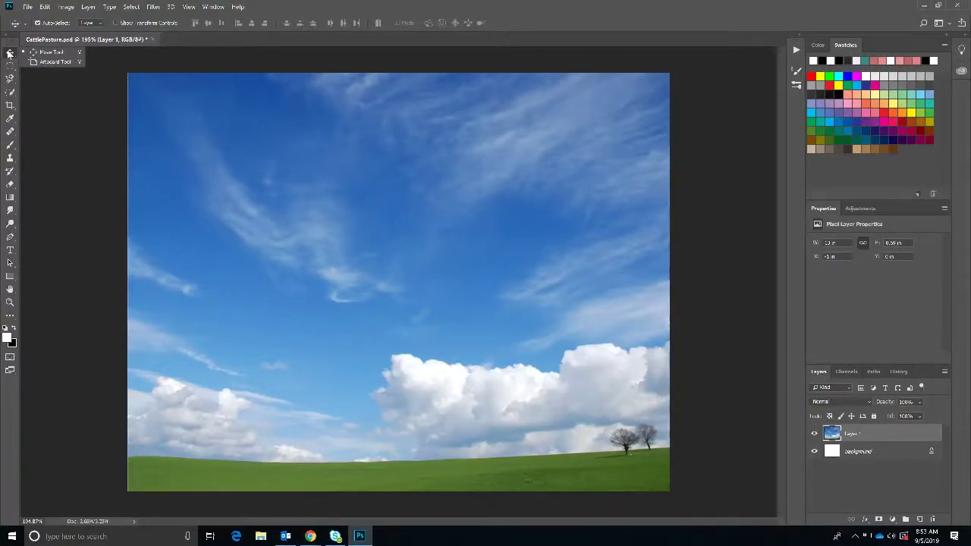
pyautogui.click(53, 112)
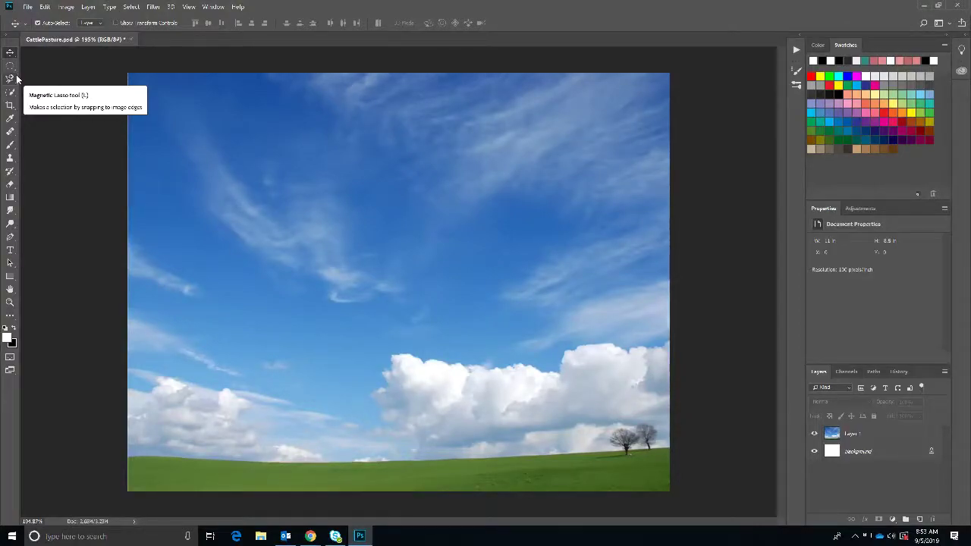
# Open the "Missouri Cows Graze Fescue Legumes Clover" photo from the Reference folder as a separate document
pyautogui.click(28, 6)
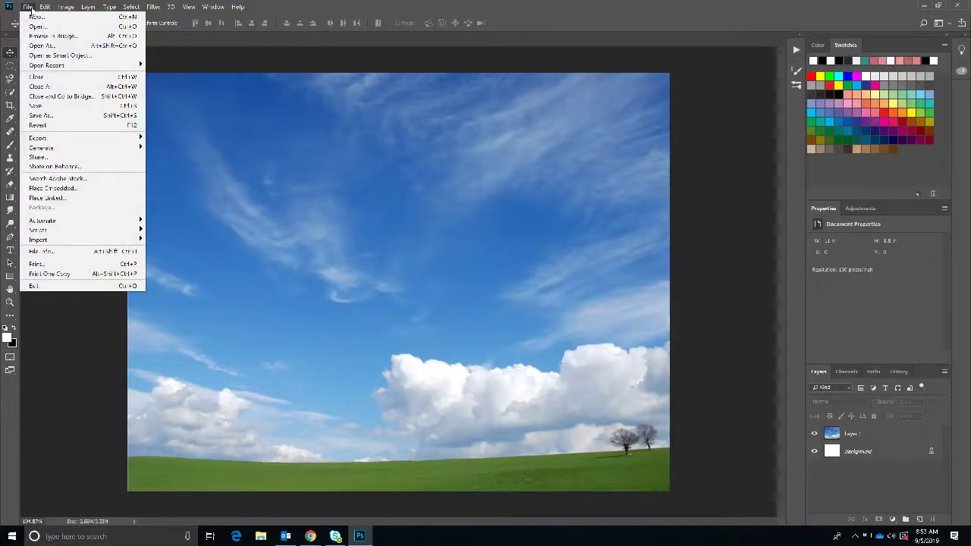
pyautogui.click(37, 26)
pyautogui.scroll(-1, 240, 138)
pyautogui.scroll(-3, 240, 137)
pyautogui.click(275, 92)
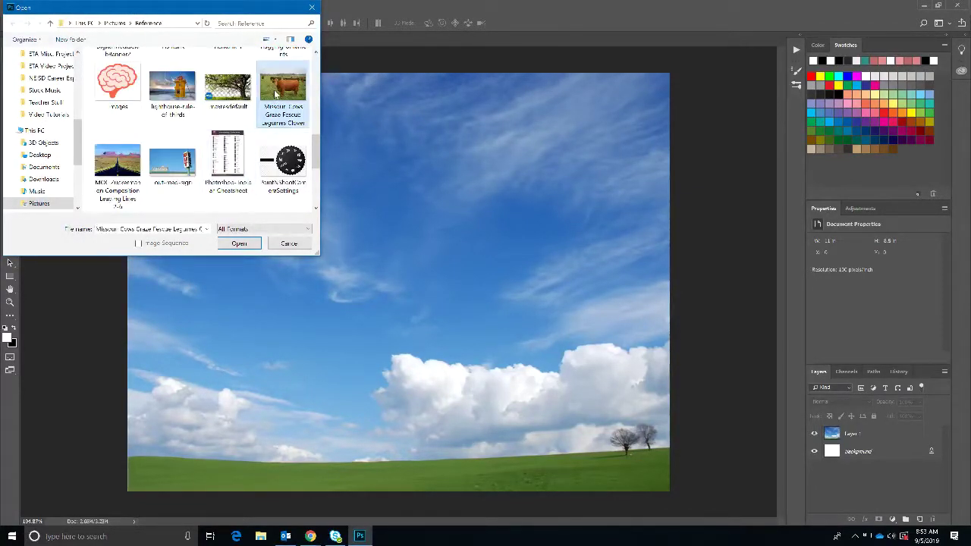
pyautogui.click(239, 244)
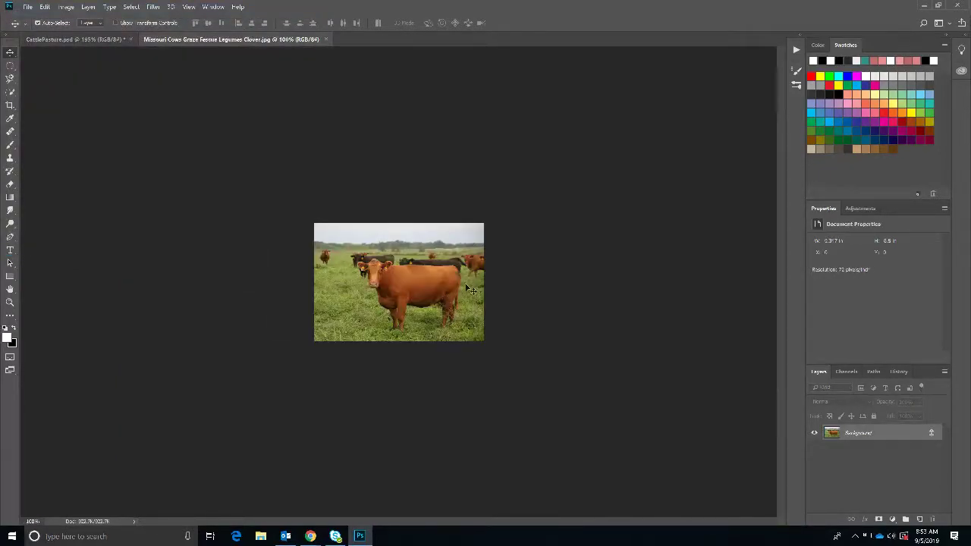
pyautogui.scroll(5, 405, 299)
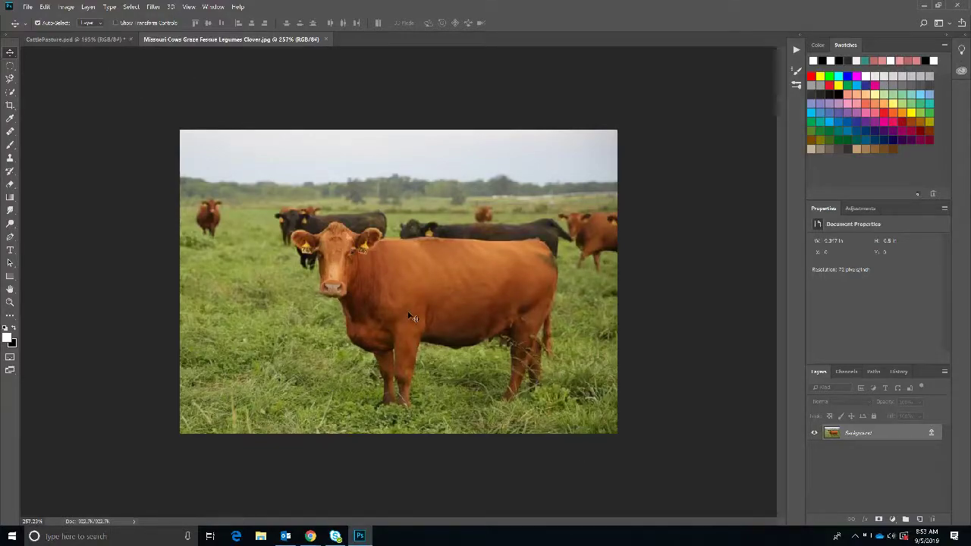
pyautogui.scroll(-2, 410, 314)
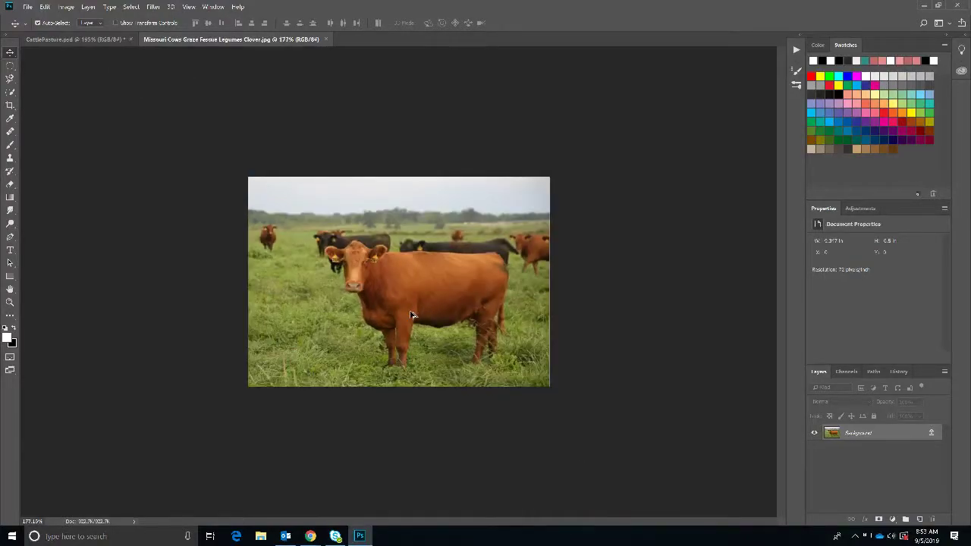
pyautogui.click(51, 40)
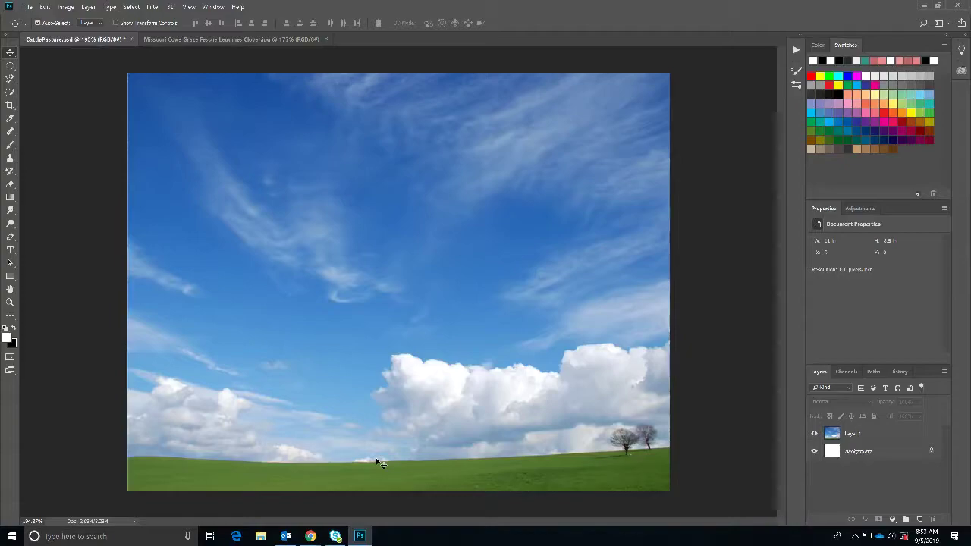
pyautogui.click(10, 68)
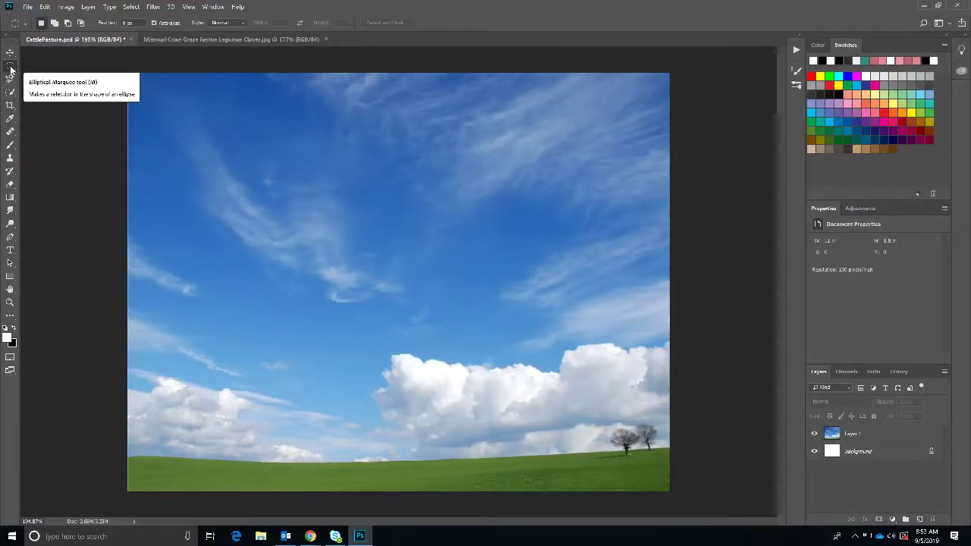
pyautogui.click(11, 68)
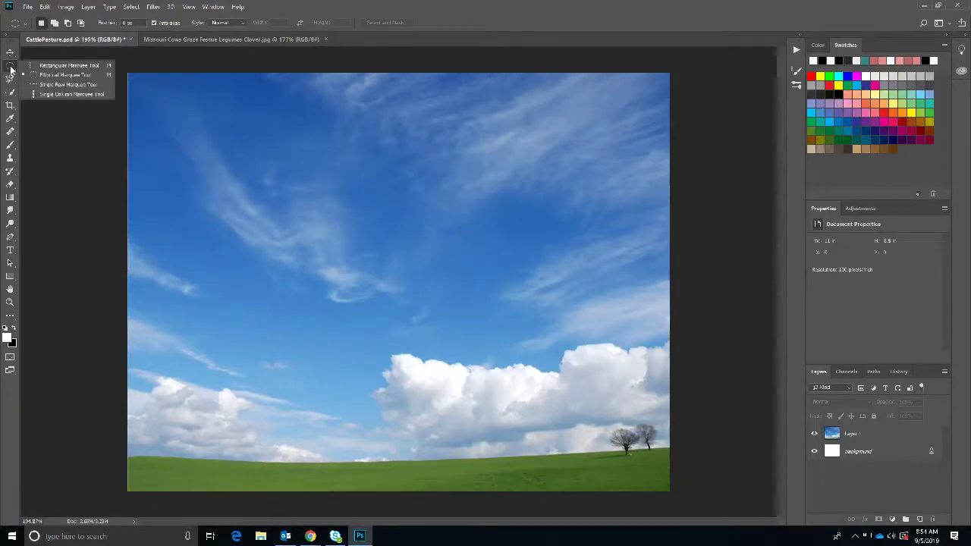
pyautogui.click(81, 75)
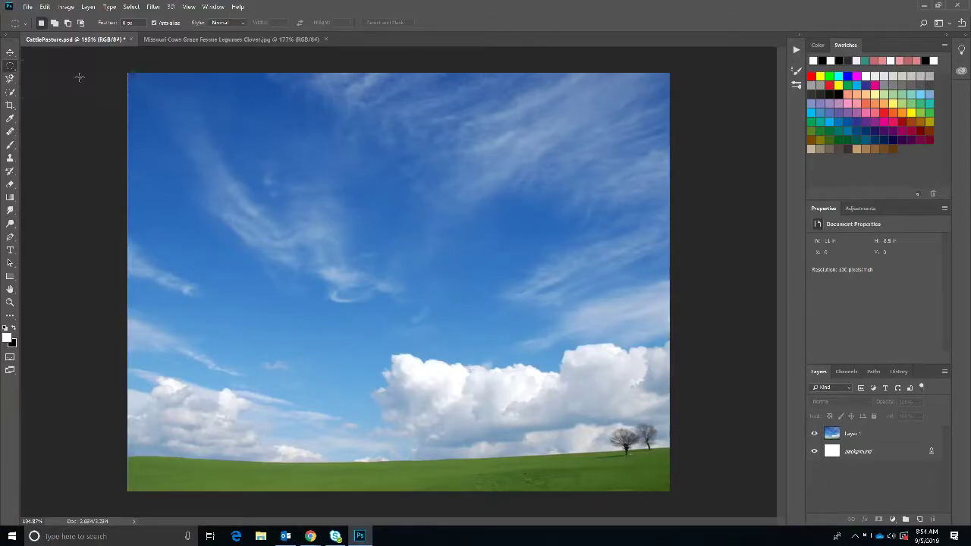
# Select the large brown cow in the Missouri Cows photo with the Rectangular Marquee tool and copy it
pyautogui.rightClick(11, 68)
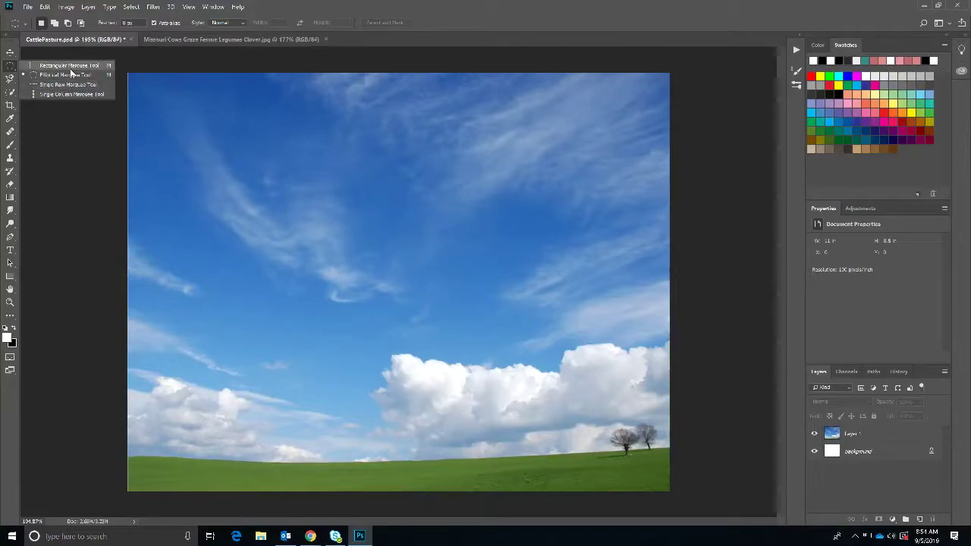
pyautogui.click(68, 65)
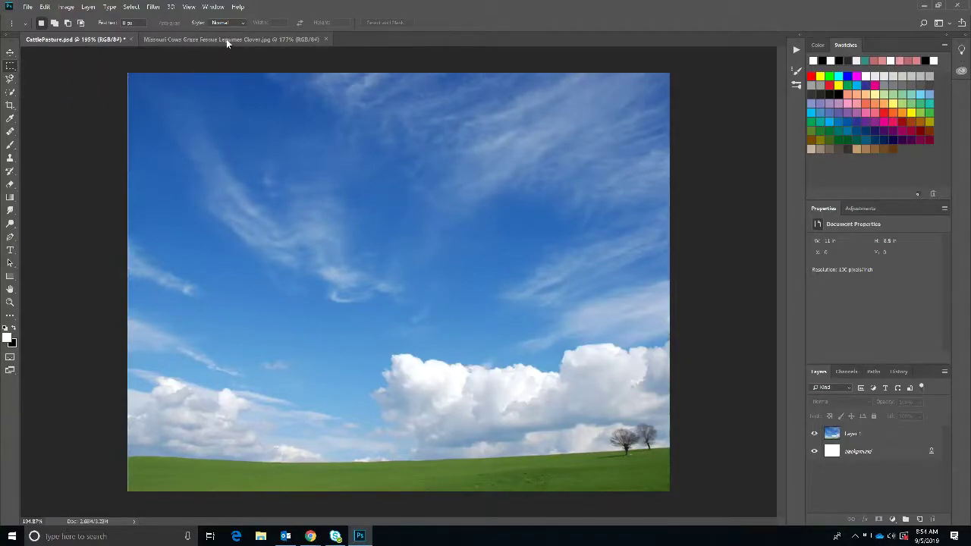
pyautogui.click(226, 39)
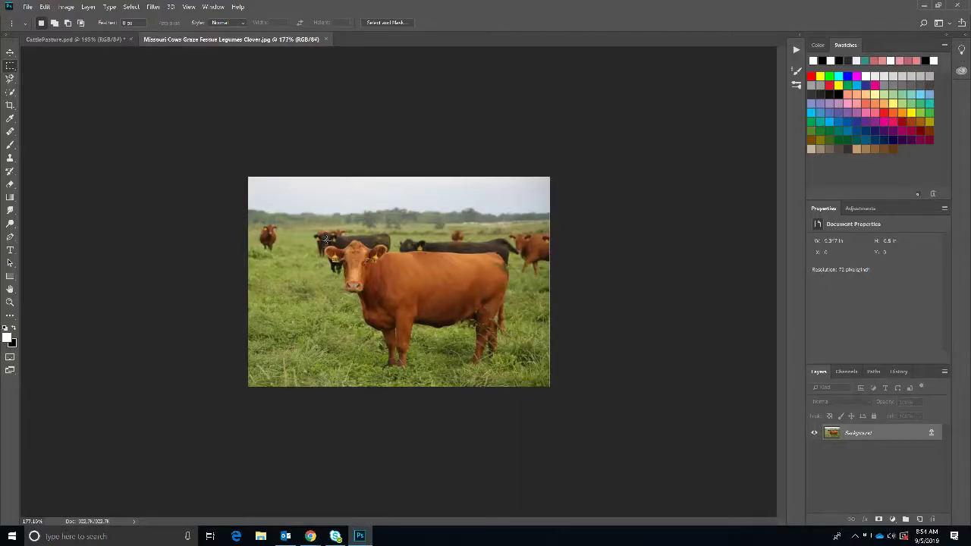
pyautogui.moveTo(319, 237); pyautogui.dragTo(523, 364)
# Paste the copied cow into CattlePasture.psd and move it down to the grass at the image's lower left
pyautogui.click(84, 38)
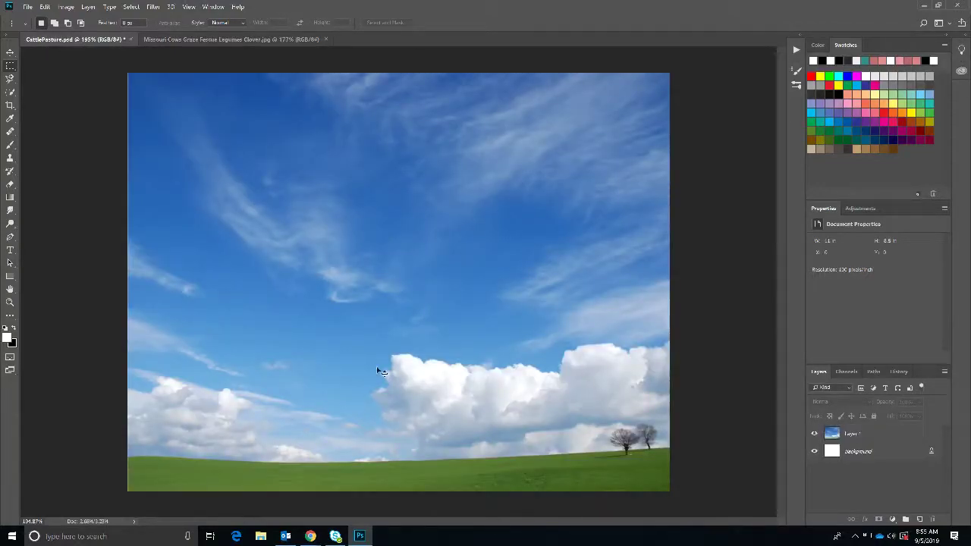
pyautogui.hotkey('ctrl', 'v')
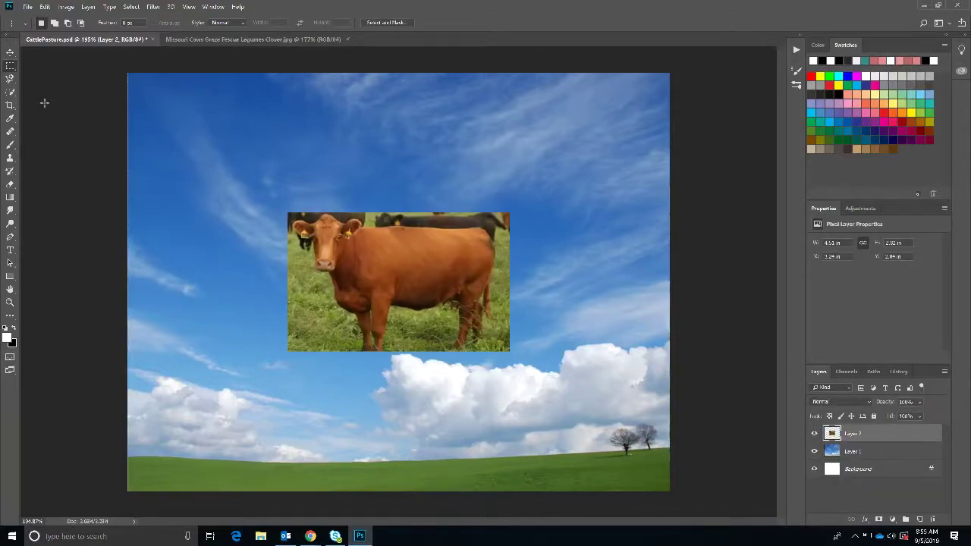
pyautogui.click(10, 51)
pyautogui.moveTo(433, 266); pyautogui.dragTo(316, 390)
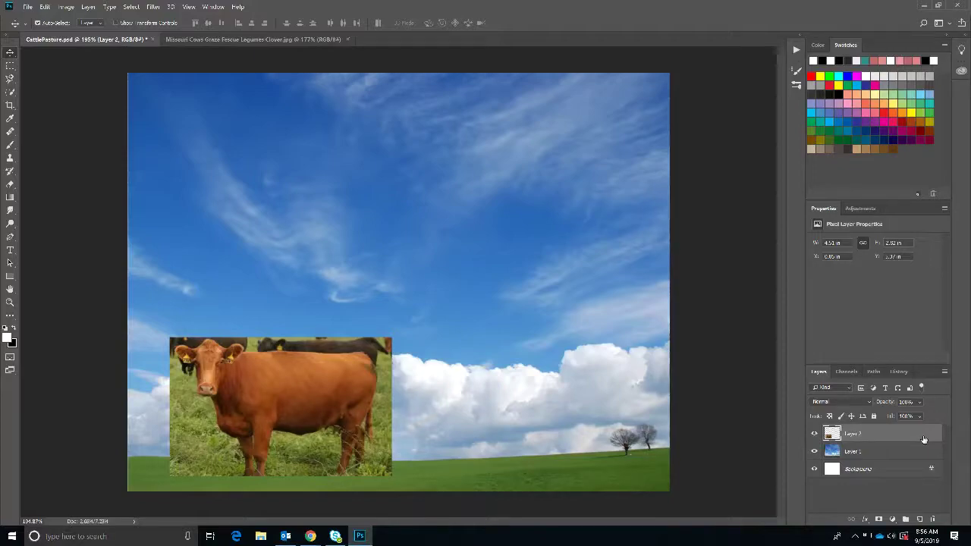
# Delete the pasted cow layer from CattlePasture.psd
pyautogui.moveTo(922, 439); pyautogui.dragTo(933, 522)
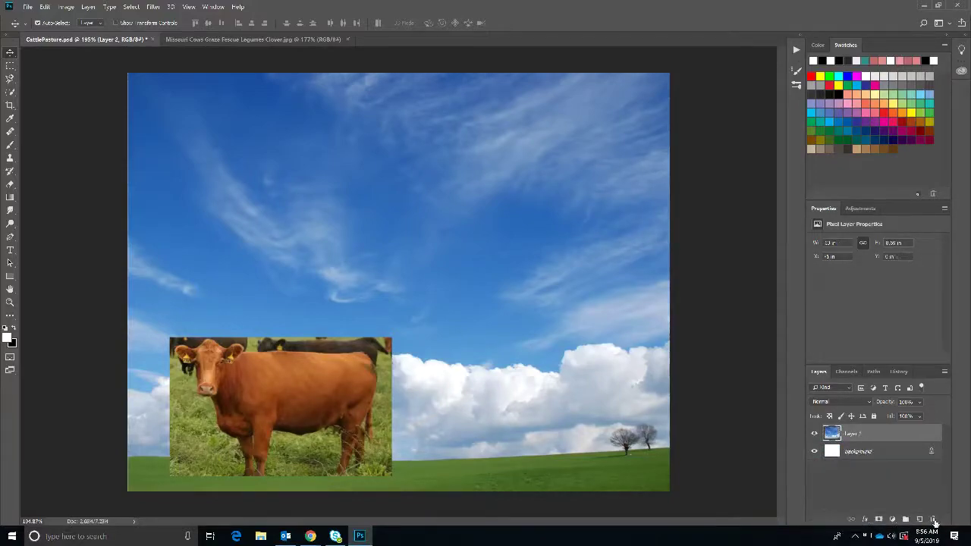
# Try selecting the large brown cow in the Missouri Cows photo with the Elliptical Marquee tool, and clear the selection
pyautogui.click(177, 39)
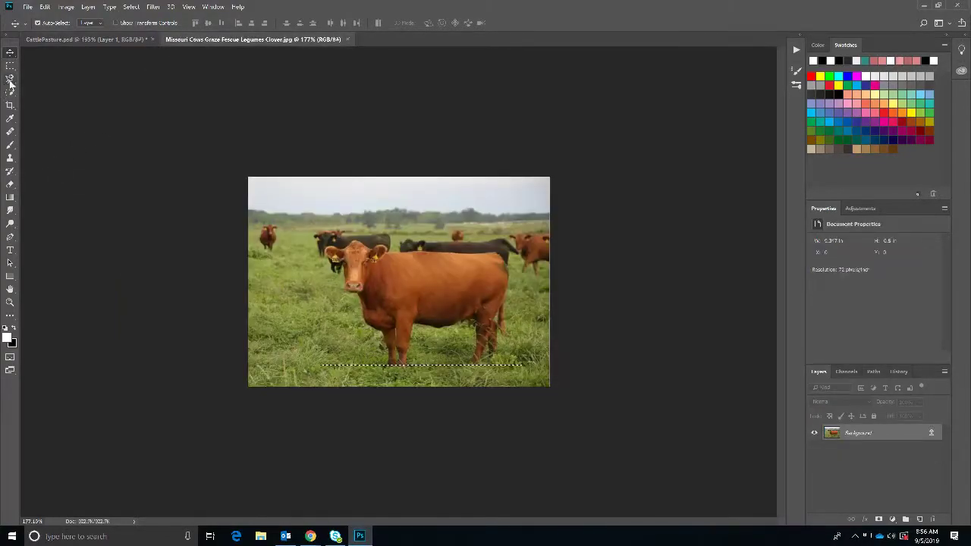
pyautogui.click(11, 67)
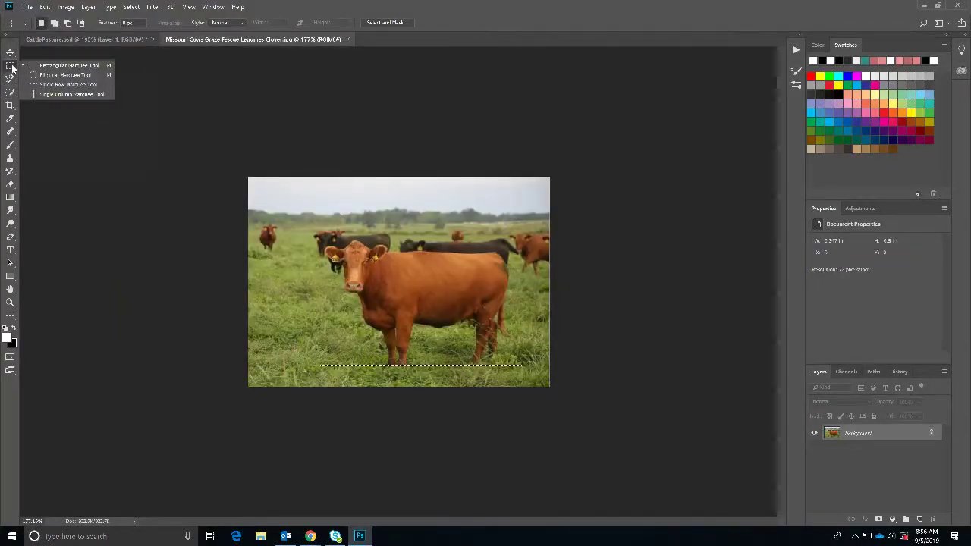
pyautogui.click(65, 75)
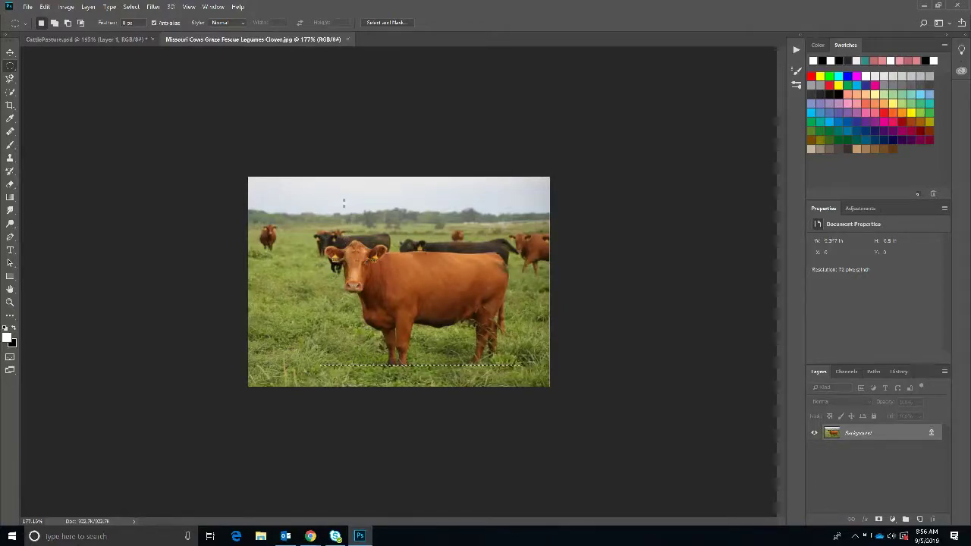
pyautogui.moveTo(295, 203); pyautogui.dragTo(523, 370)
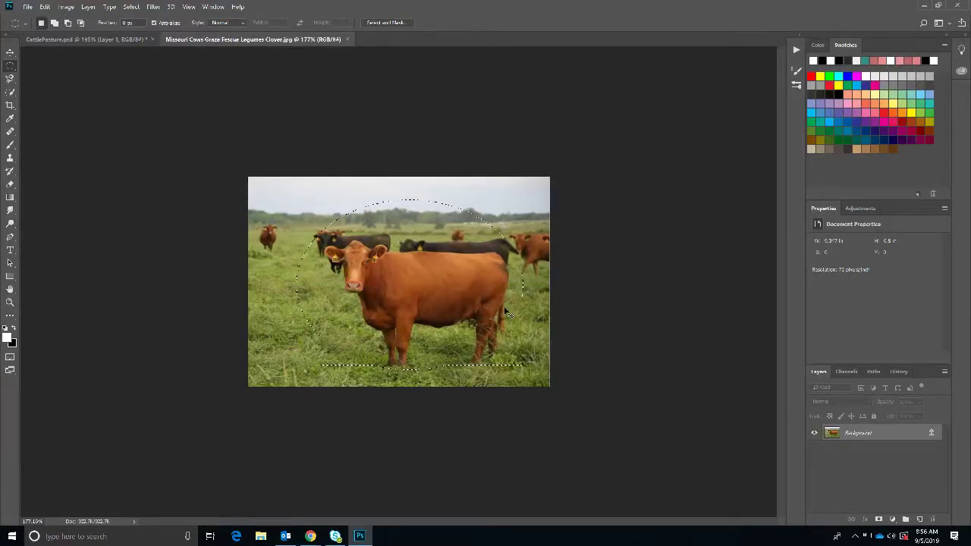
pyautogui.hotkey('ctrl', 'd')
pyautogui.moveTo(379, 225); pyautogui.dragTo(532, 418)
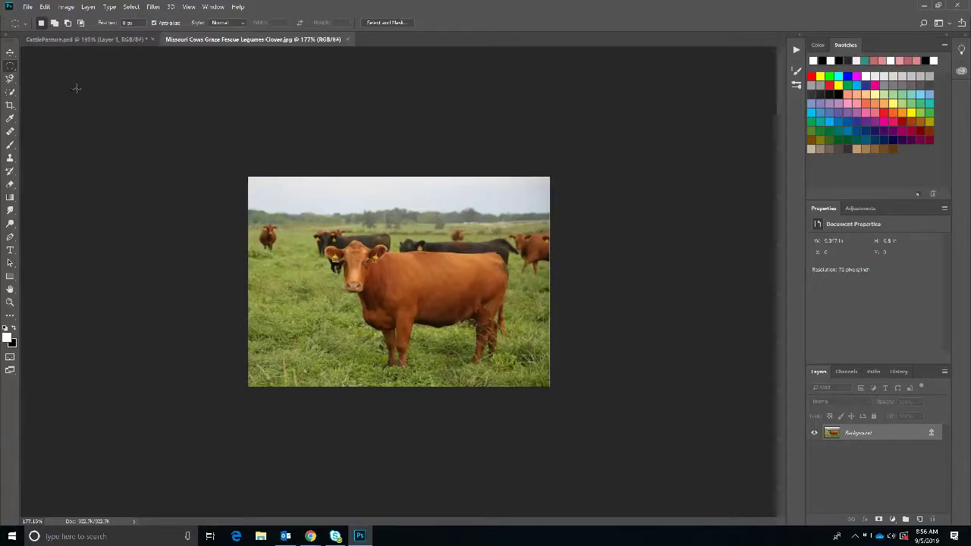
# Try a rectangular marquee selection around the large brown cow, reaching from above its head to below its feet, and clear it
pyautogui.rightClick(11, 67)
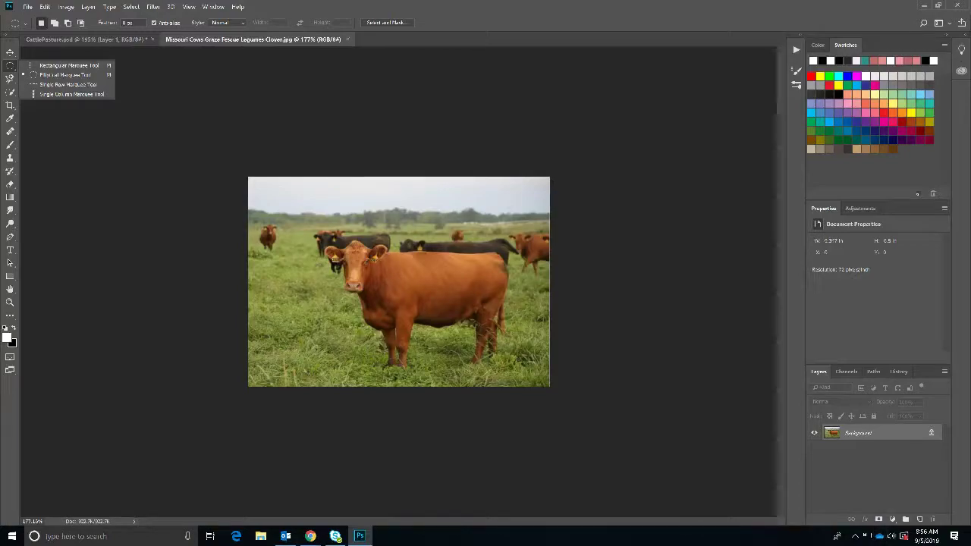
pyautogui.hotkey('alt', 'Tab')
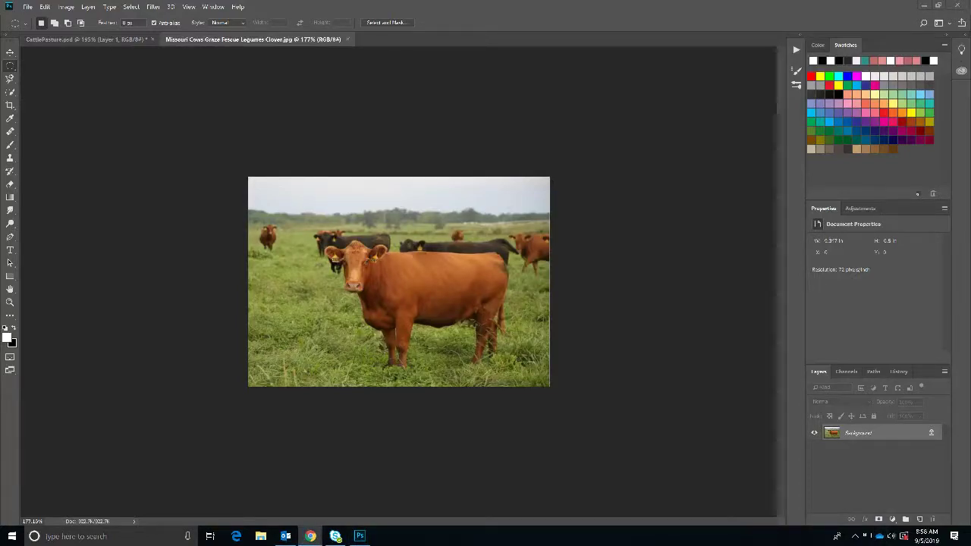
pyautogui.click(10, 69)
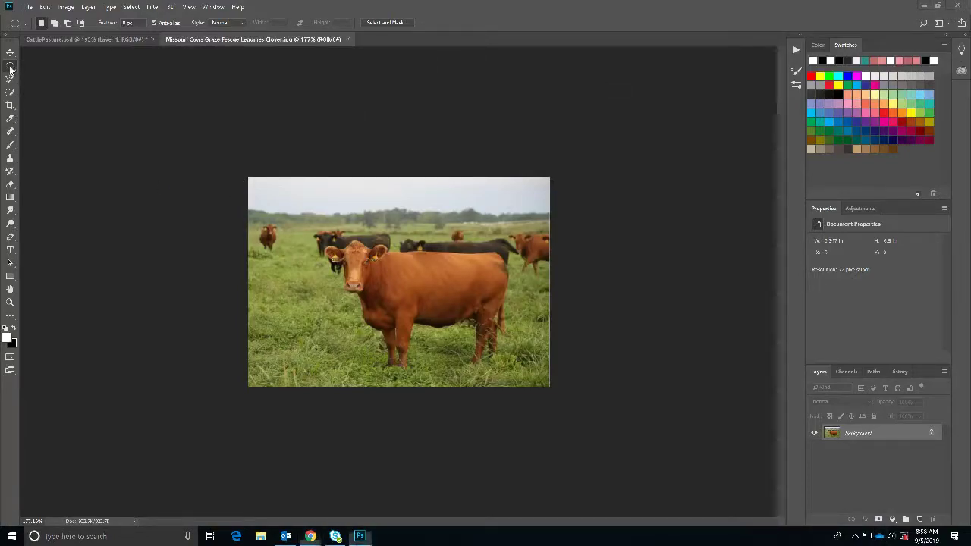
pyautogui.rightClick(10, 69)
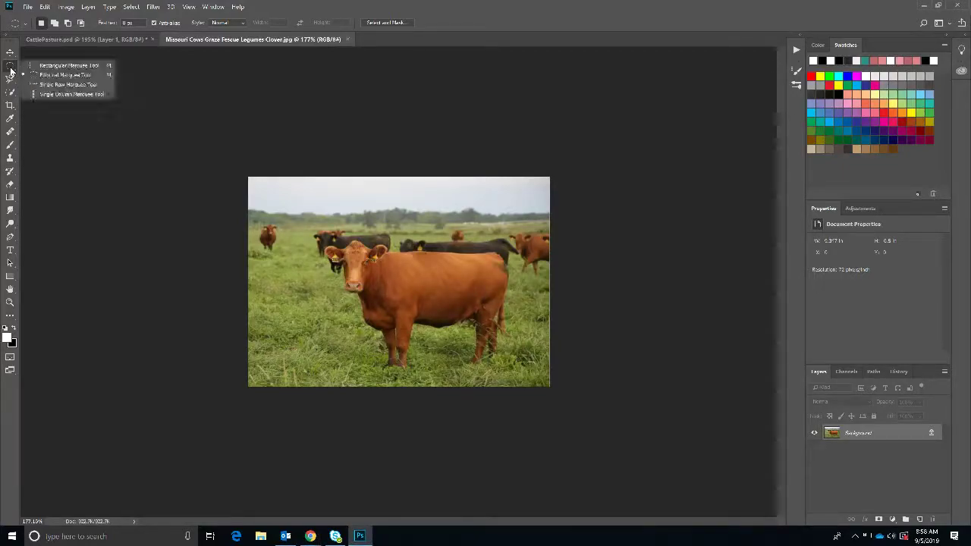
pyautogui.click(65, 65)
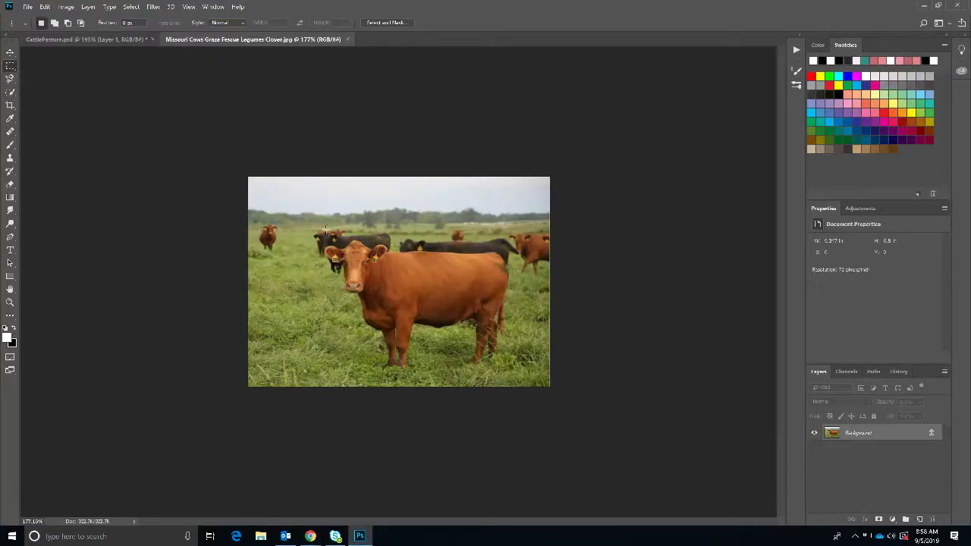
pyautogui.moveTo(326, 220); pyautogui.dragTo(519, 400)
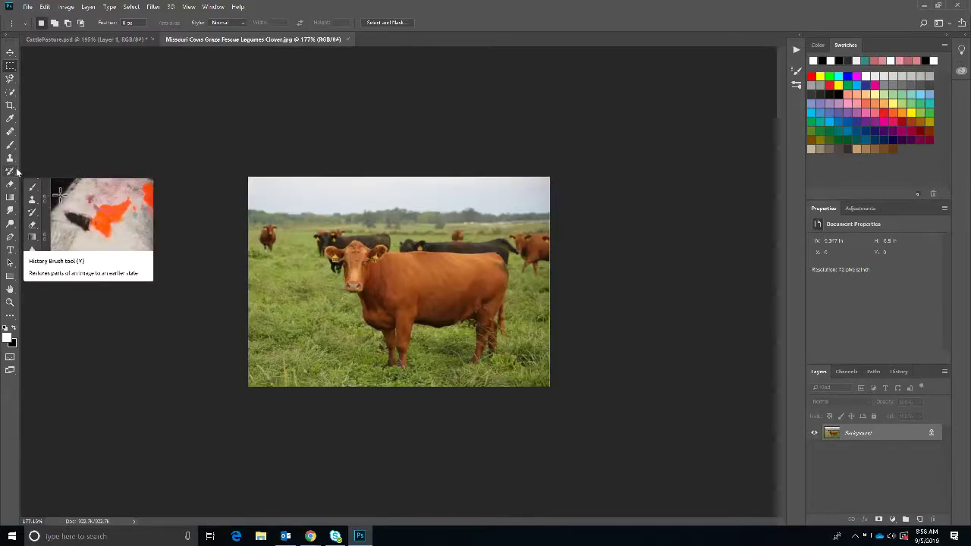
# Trace a freehand selection around the large brown cow in the Missouri Cows photo with the Lasso tool
pyautogui.click(9, 79)
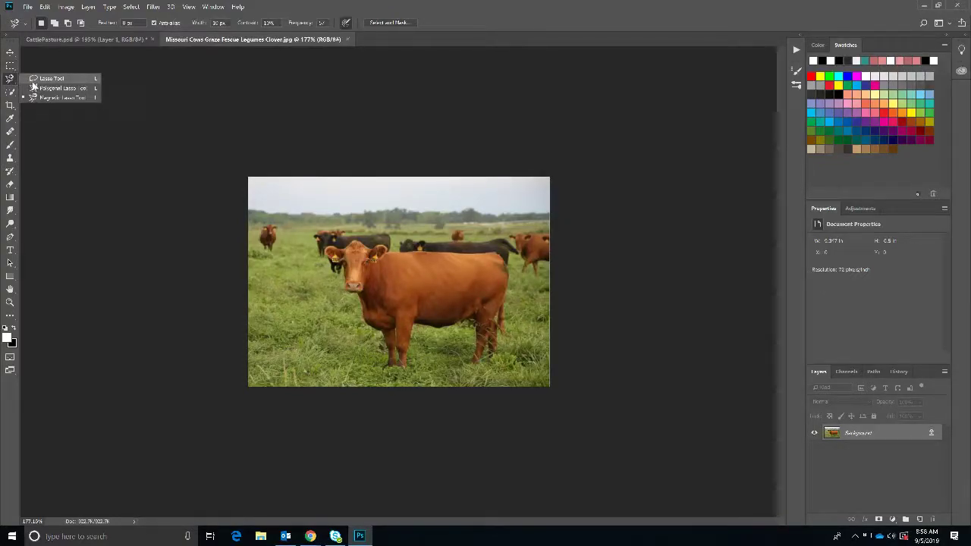
pyautogui.click(32, 80)
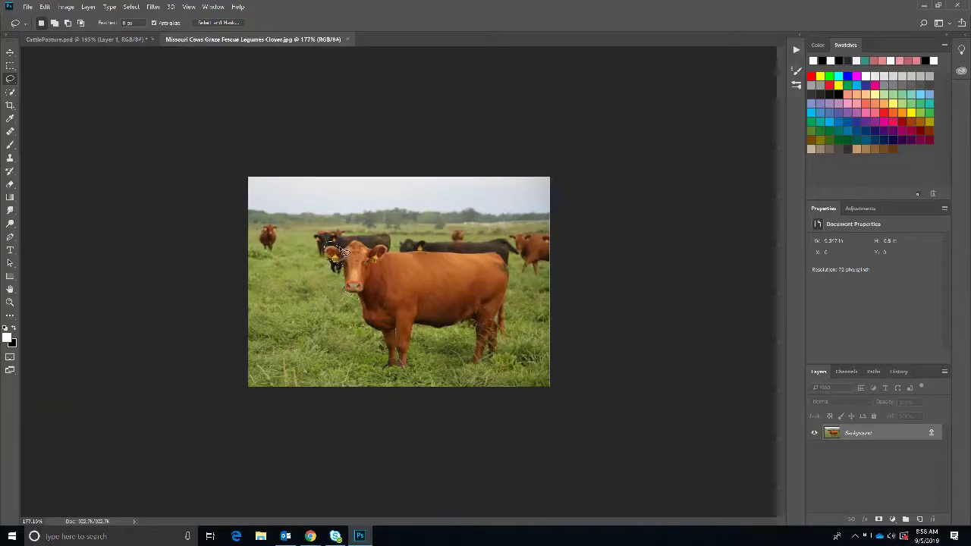
pyautogui.moveTo(392, 249)
pyautogui.mouseDown()
pyautogui.moveTo(526, 243)
pyautogui.moveTo(506, 341)
pyautogui.moveTo(478, 373)
pyautogui.mouseUp()
pyautogui.moveTo(475, 338)
pyautogui.mouseDown()
pyautogui.moveTo(419, 335)
pyautogui.moveTo(413, 367)
pyautogui.moveTo(397, 376)
pyautogui.moveTo(384, 374)
pyautogui.moveTo(359, 300)
pyautogui.mouseUp()
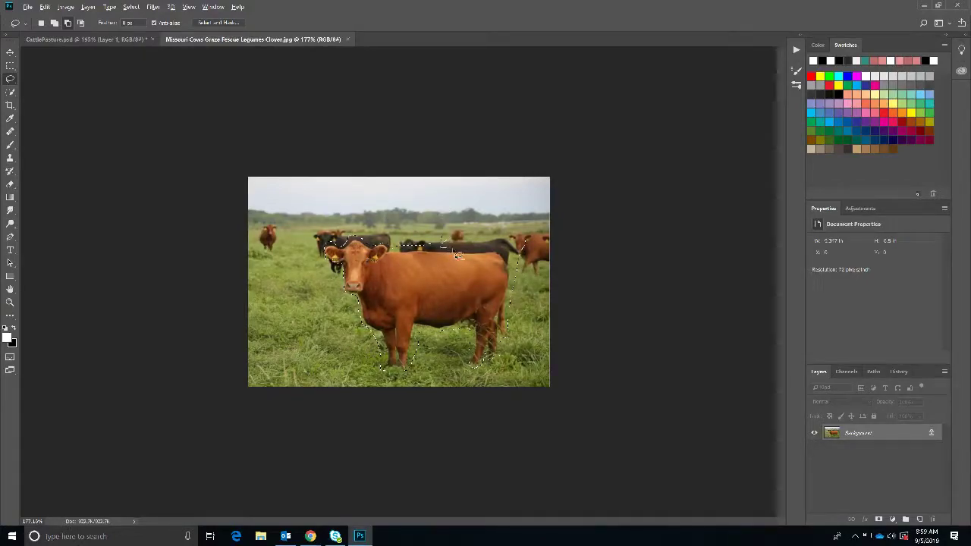
# Subtract the excess background above the cow's back and head and behind its rump from the lasso selection
pyautogui.moveTo(480, 257)
pyautogui.mouseDown()
pyautogui.moveTo(505, 255)
pyautogui.moveTo(529, 292)
pyautogui.moveTo(536, 251)
pyautogui.moveTo(502, 228)
pyautogui.moveTo(457, 235)
pyautogui.moveTo(512, 230)
pyautogui.moveTo(397, 245)
pyautogui.moveTo(402, 257)
pyautogui.moveTo(442, 256)
pyautogui.moveTo(454, 251)
pyautogui.moveTo(444, 239)
pyautogui.moveTo(400, 246)
pyautogui.mouseUp()
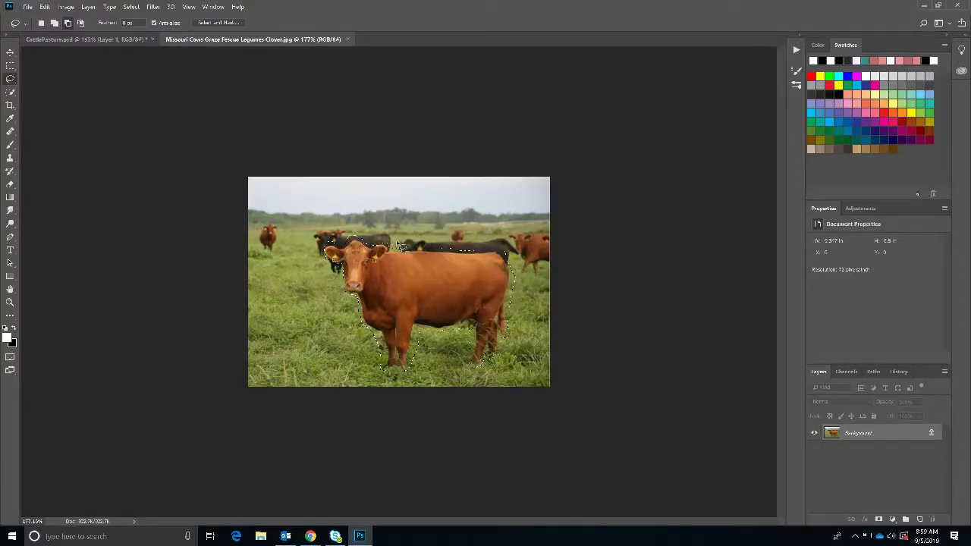
pyautogui.moveTo(473, 255)
pyautogui.mouseDown()
pyautogui.moveTo(388, 247)
pyautogui.moveTo(397, 257)
pyautogui.moveTo(407, 255)
pyautogui.moveTo(392, 244)
pyautogui.moveTo(359, 261)
pyautogui.moveTo(349, 247)
pyautogui.moveTo(366, 240)
pyautogui.moveTo(333, 251)
pyautogui.moveTo(360, 241)
pyautogui.mouseUp()
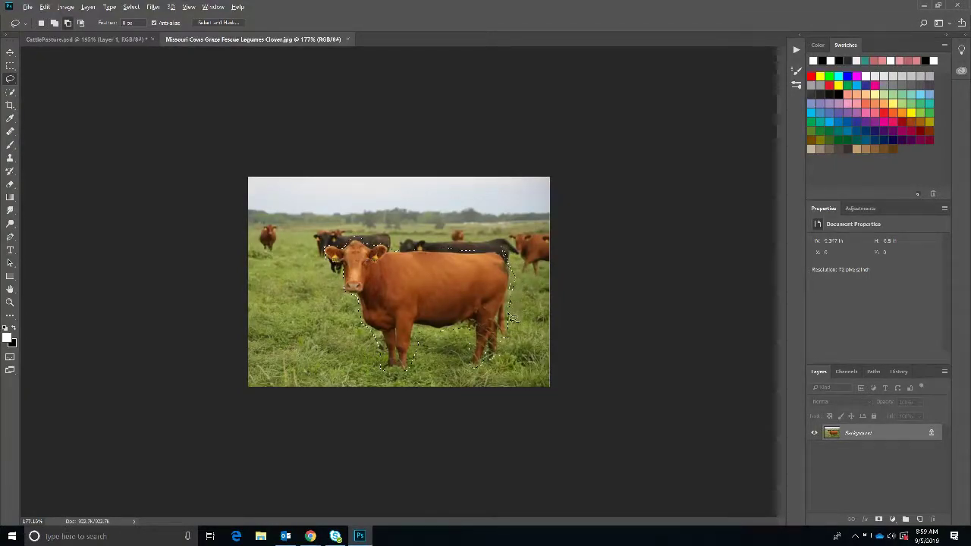
pyautogui.moveTo(510, 248); pyautogui.dragTo(514, 251)
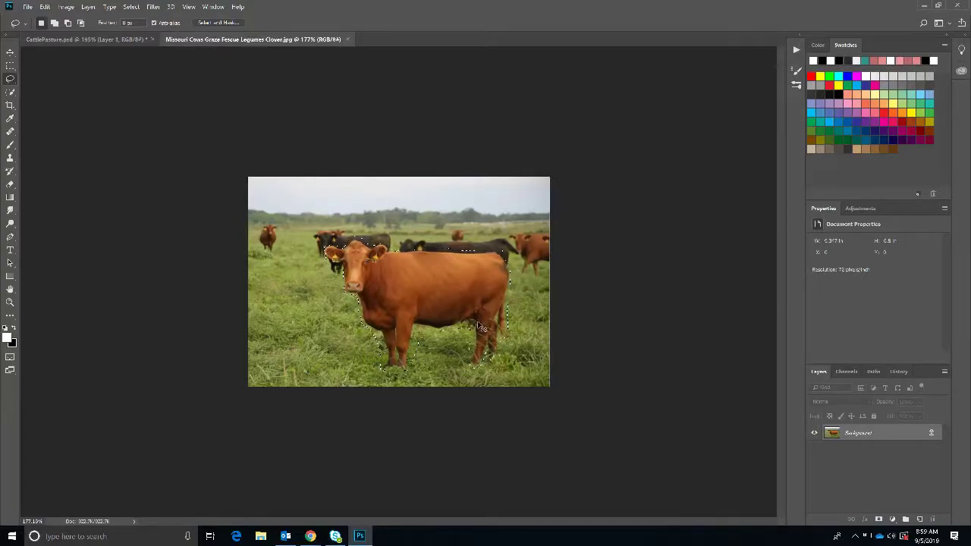
# Paste the lasso-selected cow into CattlePasture.psd and move it onto the grass at the image's lower left
pyautogui.click(102, 38)
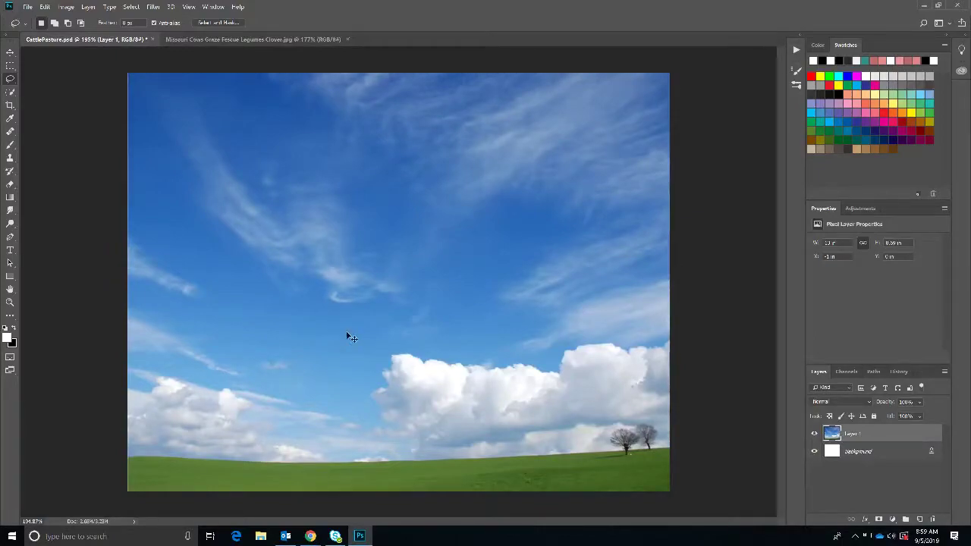
pyautogui.hotkey('ctrl', 'v')
pyautogui.click(10, 53)
pyautogui.moveTo(399, 274); pyautogui.dragTo(238, 399)
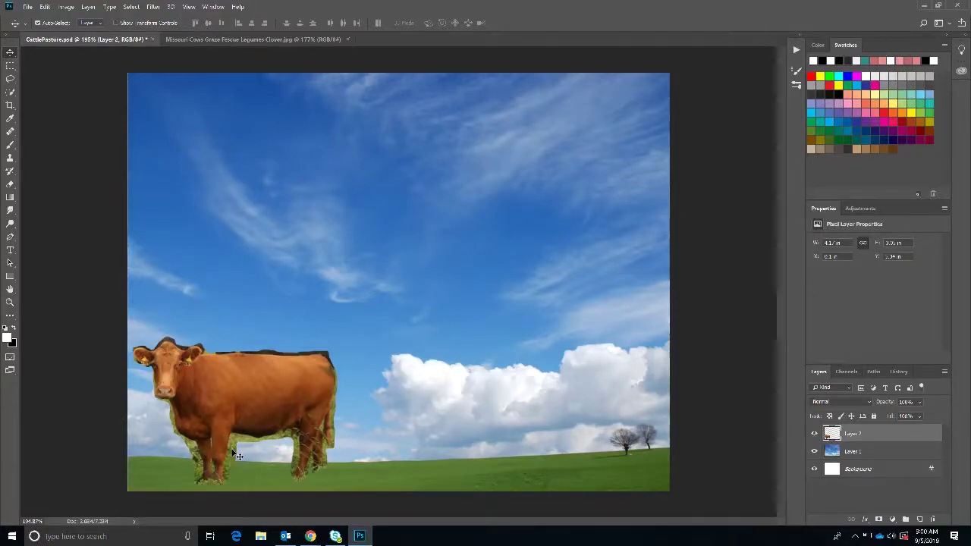
# Scale the pasted cow down to about 54% with Free Transform, keeping its feet on the grass at the lower left
pyautogui.hotkey('ctrl', 't')
pyautogui.moveTo(336, 337); pyautogui.dragTo(252, 416)
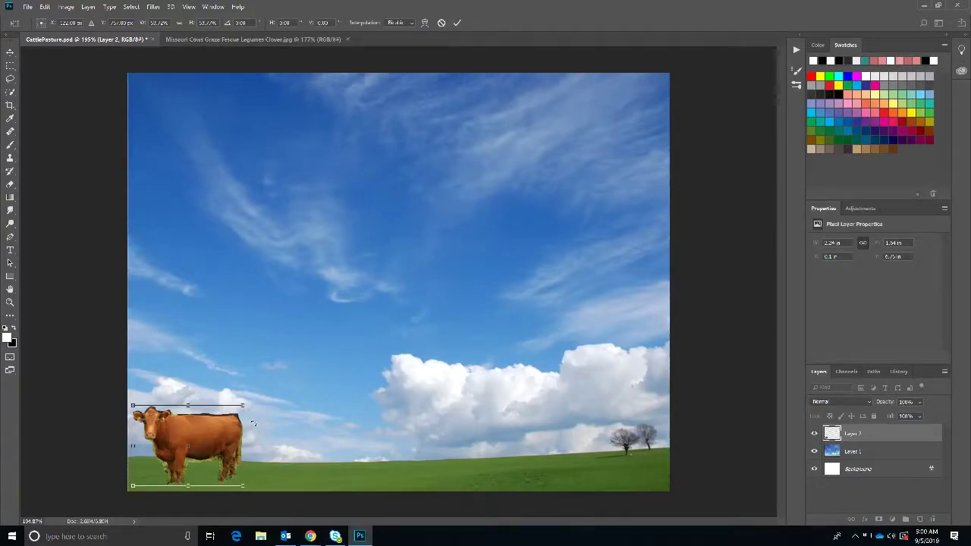
pyautogui.press('Return')
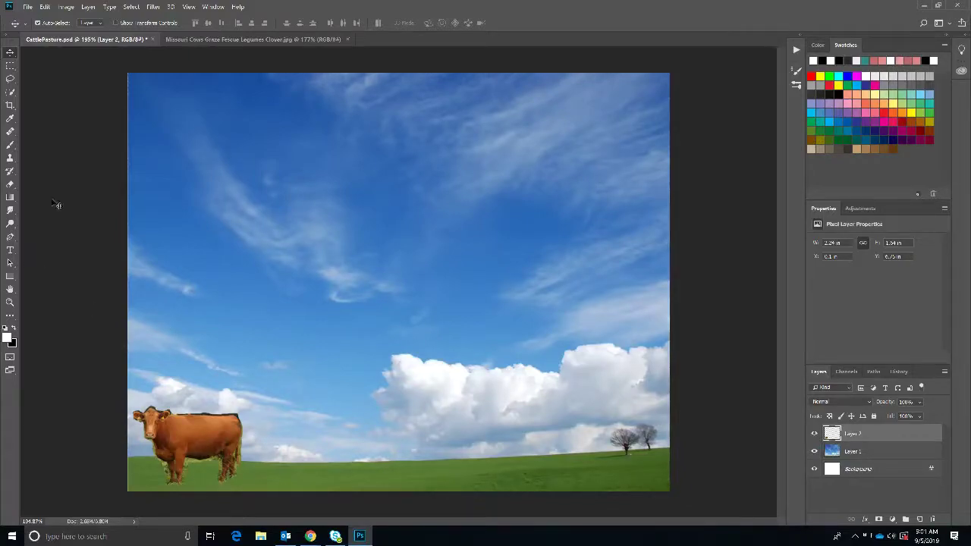
# Outline the large brown cow in the Missouri Cows photo with the Polygonal Lasso tool and close the selection
pyautogui.click(187, 35)
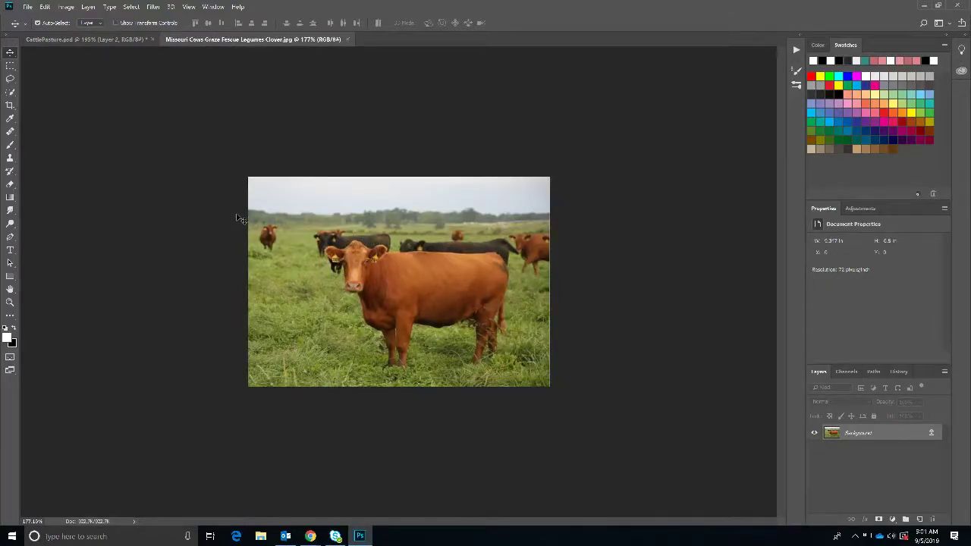
pyautogui.click(10, 80)
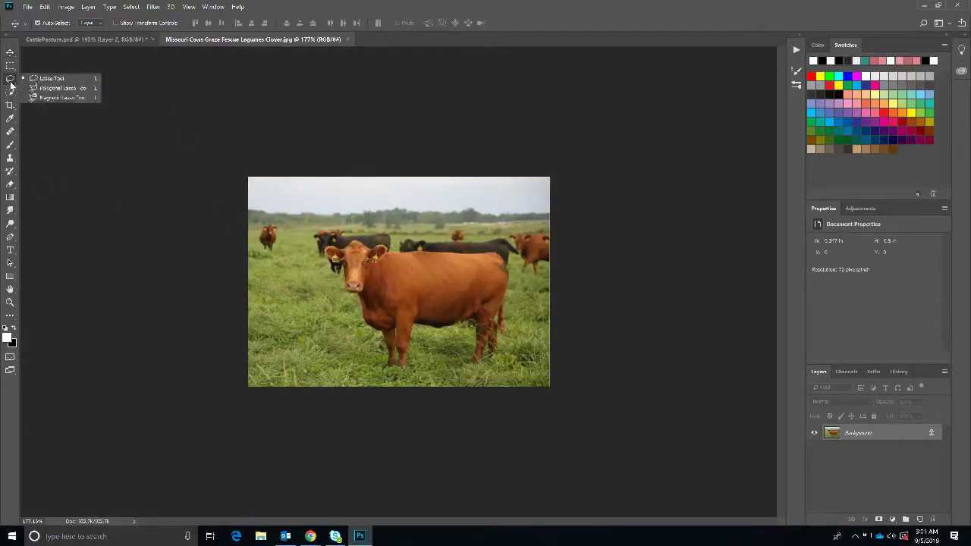
pyautogui.click(11, 84)
pyautogui.click(12, 83)
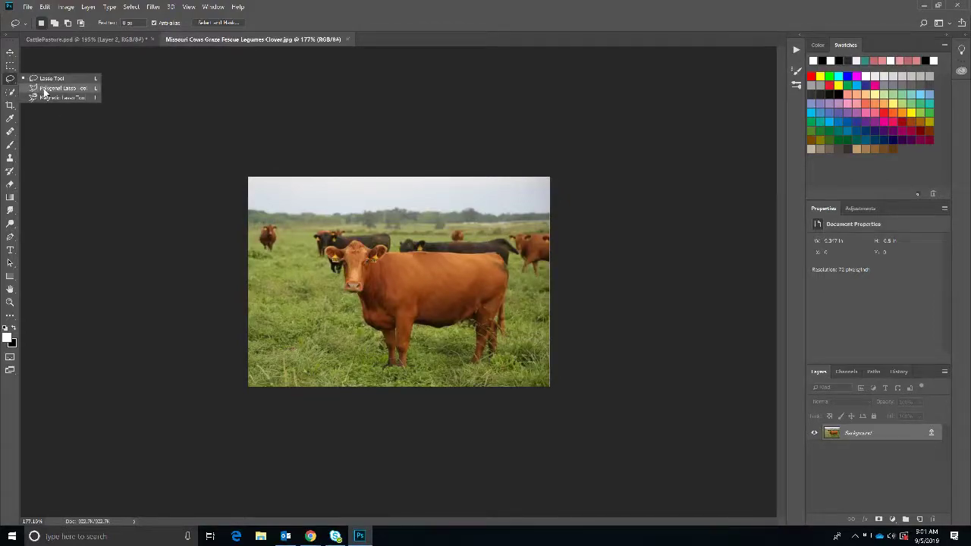
pyautogui.click(45, 92)
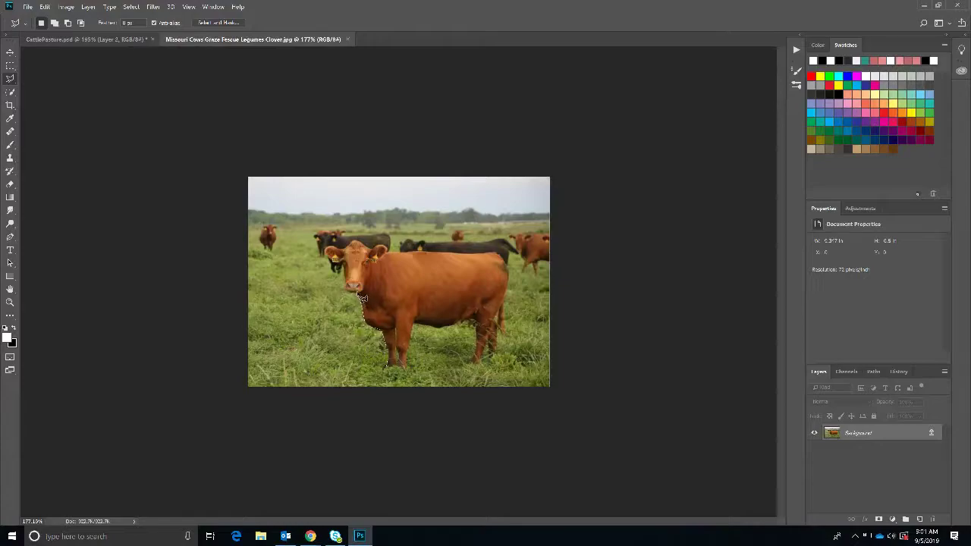
pyautogui.moveTo(361, 300)
pyautogui.mouseDown()
pyautogui.moveTo(346, 264)
pyautogui.moveTo(320, 264)
pyautogui.moveTo(333, 264)
pyautogui.moveTo(330, 250)
pyautogui.moveTo(353, 253)
pyautogui.moveTo(360, 243)
pyautogui.moveTo(393, 259)
pyautogui.mouseUp()
pyautogui.click(390, 252)
# Paste the polygon-selected cow into CattlePasture.psd and move it onto the grass just right of the small cow
pyautogui.click(44, 39)
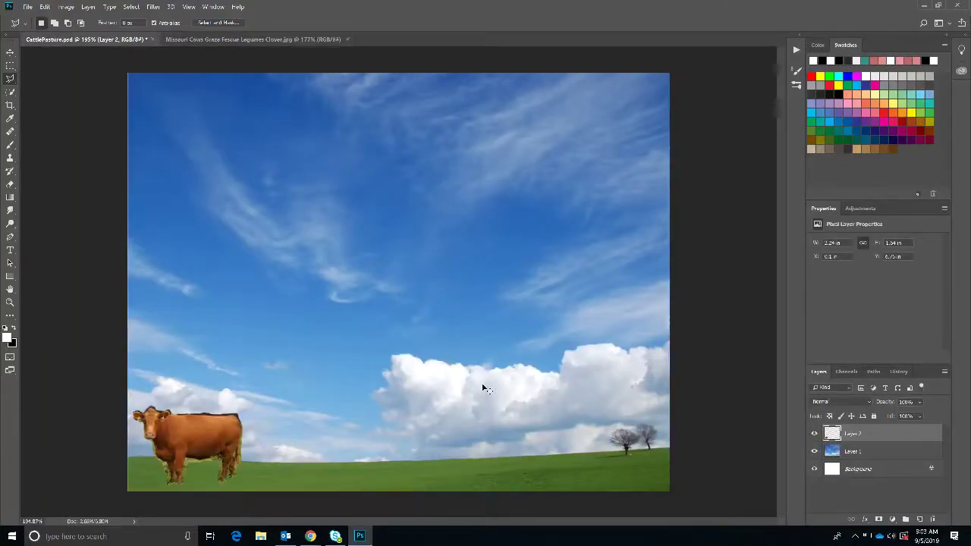
pyautogui.hotkey('ctrl', 'v')
pyautogui.press('v')
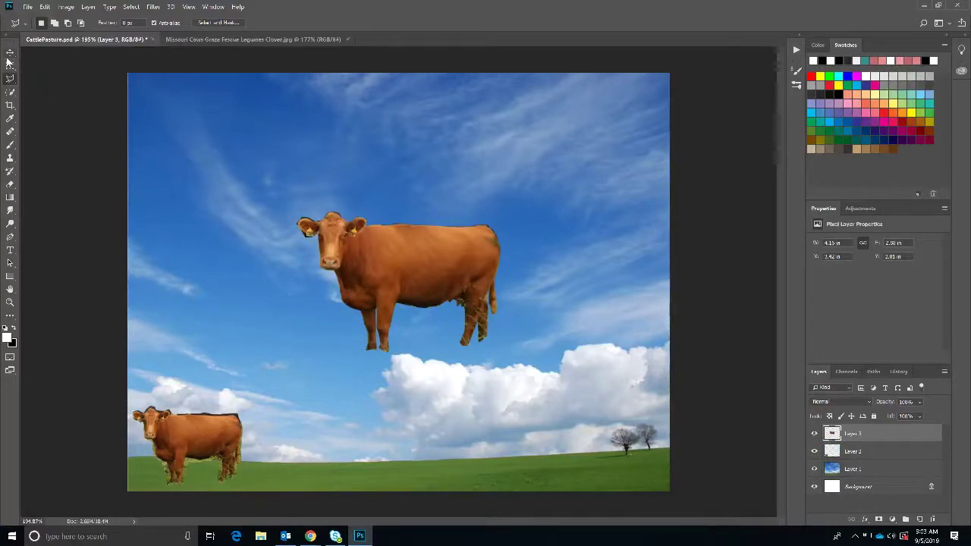
pyautogui.moveTo(375, 253); pyautogui.dragTo(362, 396)
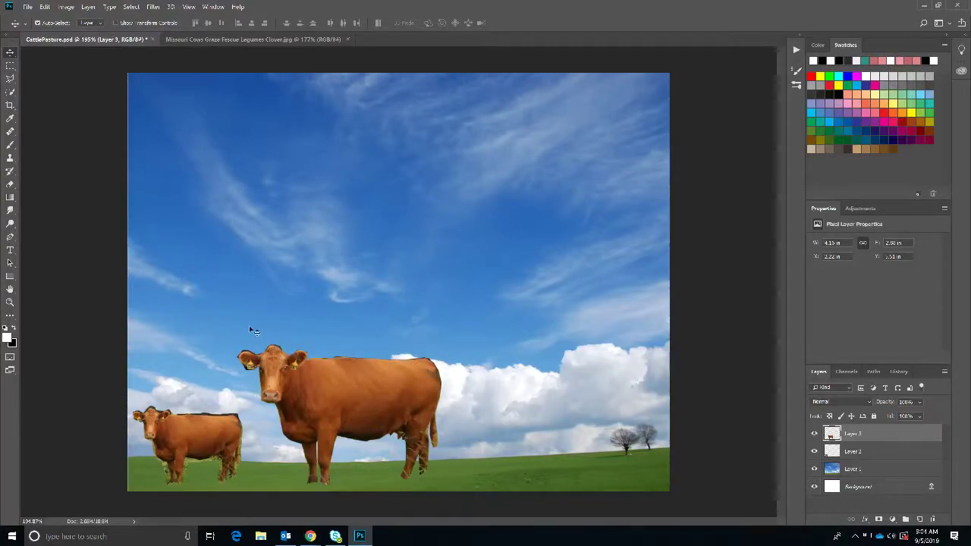
# Refine the cow selection in the Missouri Cows photo with Select and Mask, slightly raising the edge radius and smoothing
pyautogui.click(223, 37)
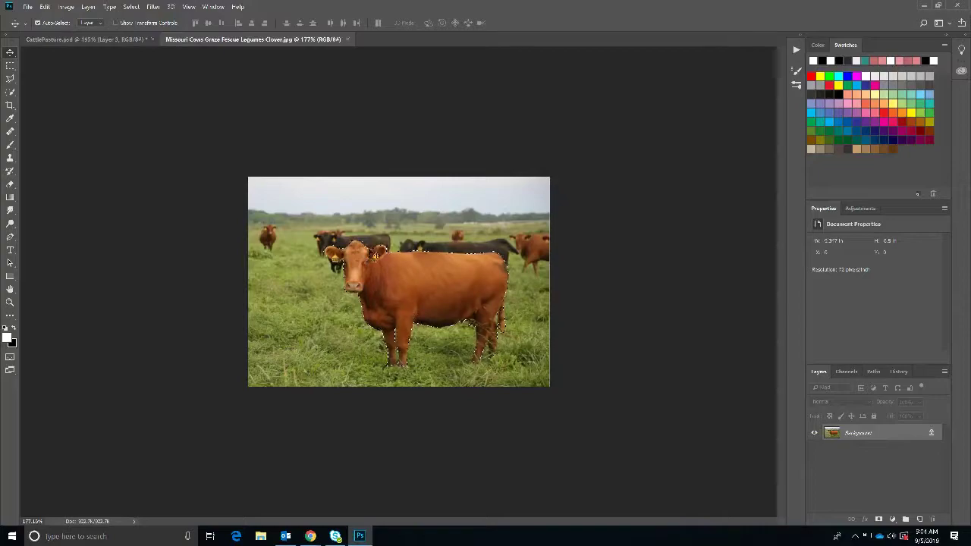
pyautogui.click(129, 6)
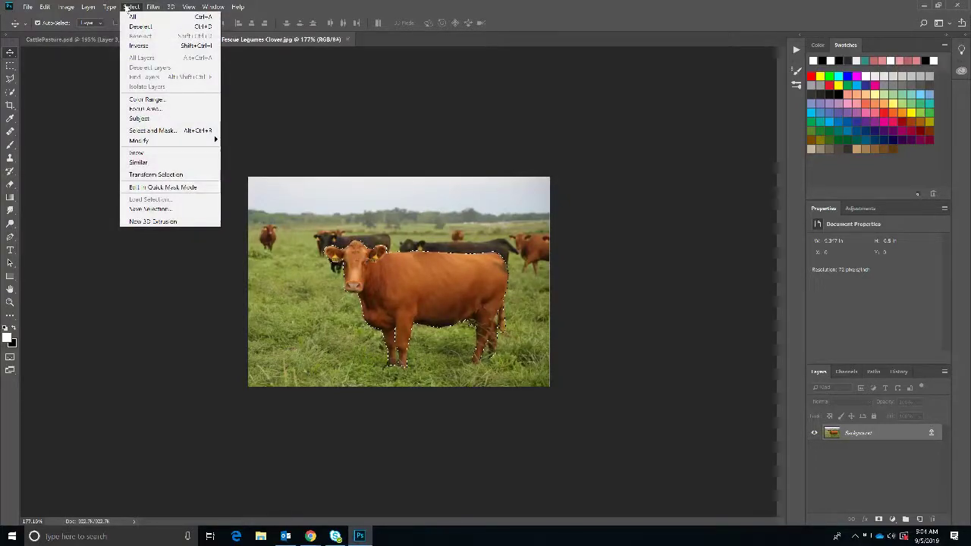
pyautogui.click(148, 132)
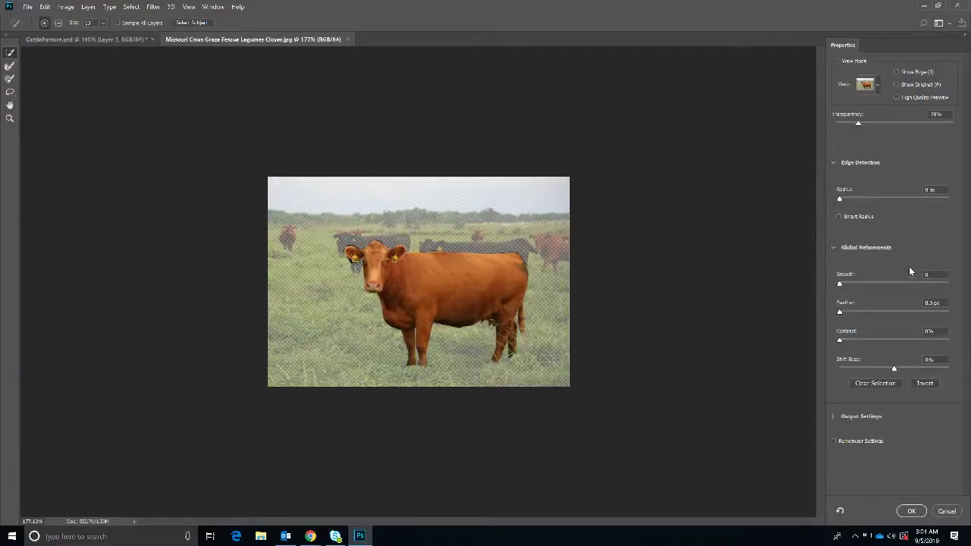
pyautogui.click(850, 198)
pyautogui.click(849, 284)
pyautogui.click(911, 510)
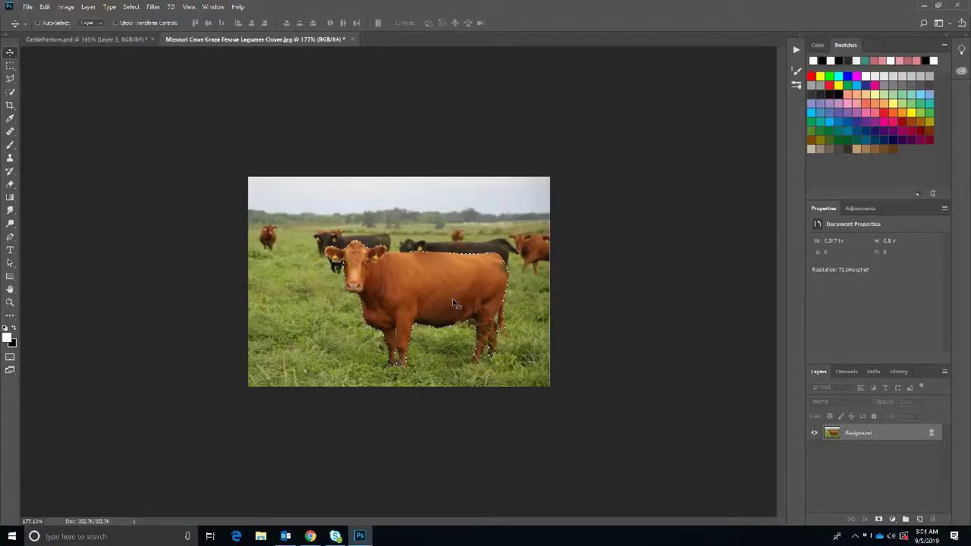
# Try placing the refined cow selection in CattlePasture.psd to the right of the second cow, and delete that layer
pyautogui.moveTo(125, 35); pyautogui.dragTo(482, 335)
pyautogui.moveTo(412, 261); pyautogui.dragTo(528, 386)
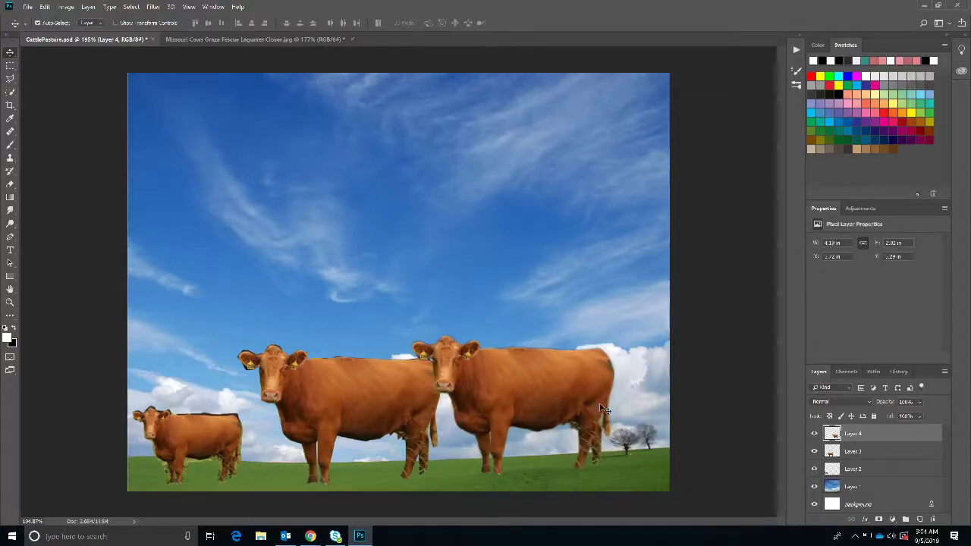
pyautogui.press('Delete')
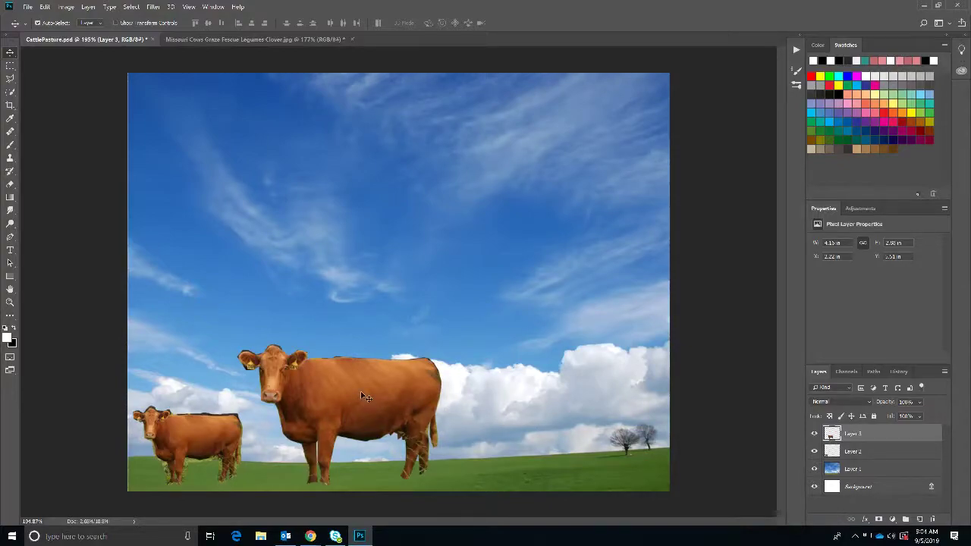
# Scale the second cow in CattlePasture.psd down to about 2.4 in wide, keeping it beside the first cow
pyautogui.hotkey('ctrl', 't')
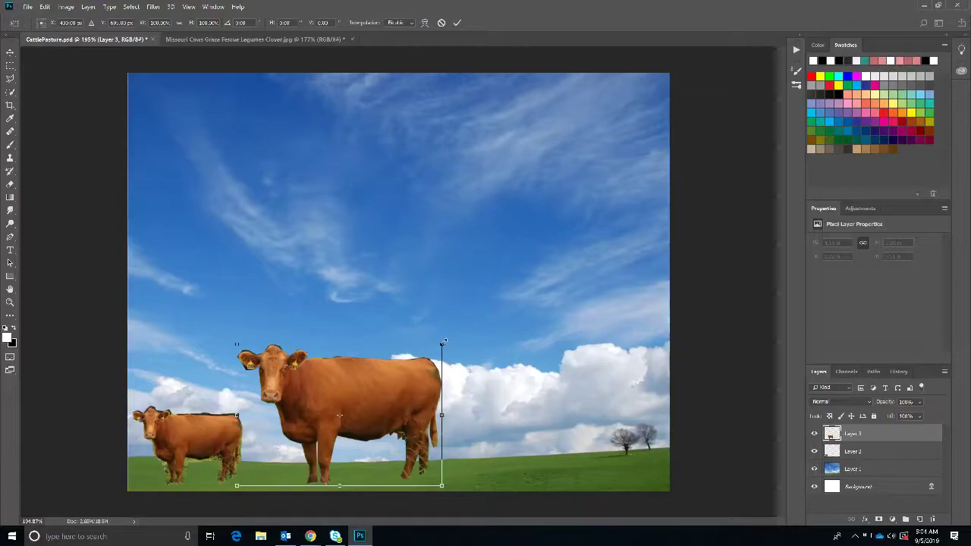
pyautogui.moveTo(444, 342); pyautogui.dragTo(353, 397)
pyautogui.press('Return')
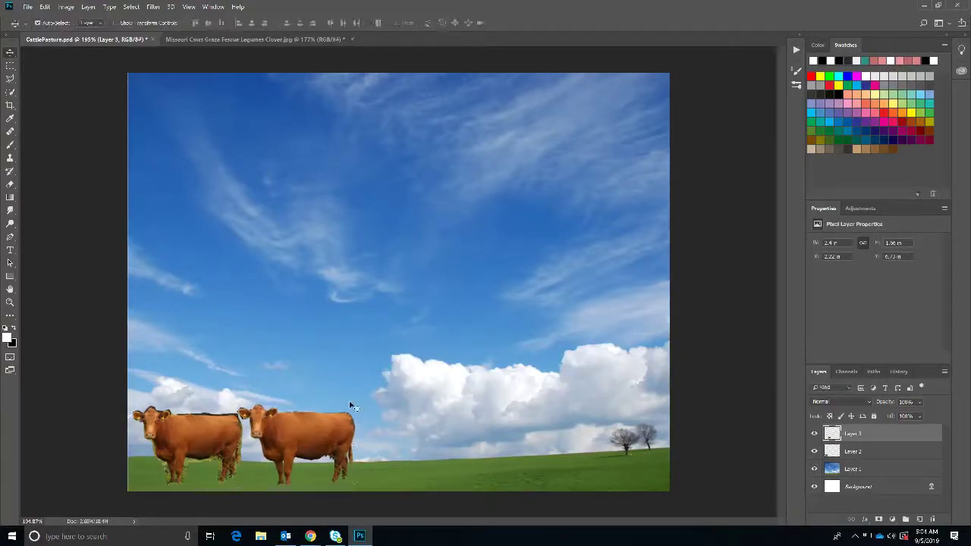
# Replace the selection in the Missouri Cows photo with a Magnetic Lasso outline around the large brown cow
pyautogui.click(180, 38)
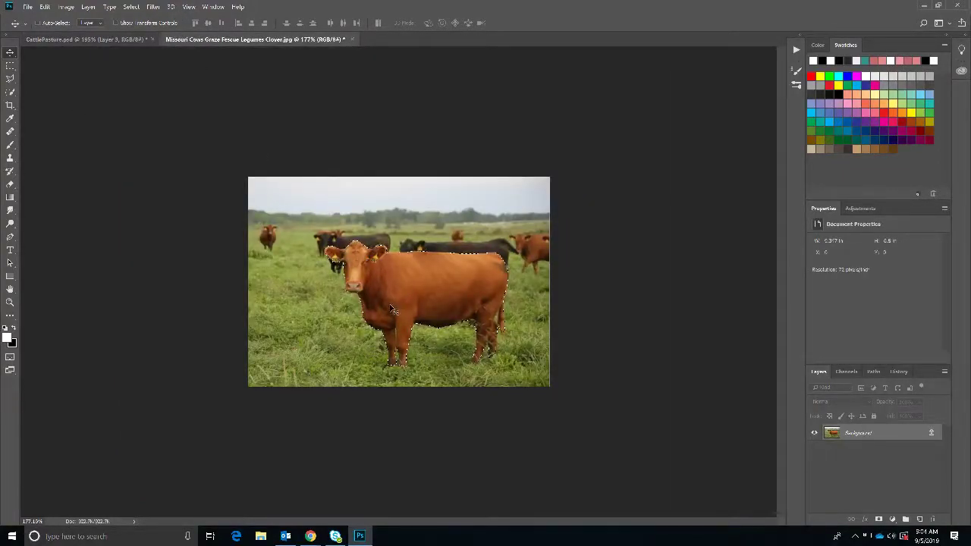
pyautogui.click(9, 93)
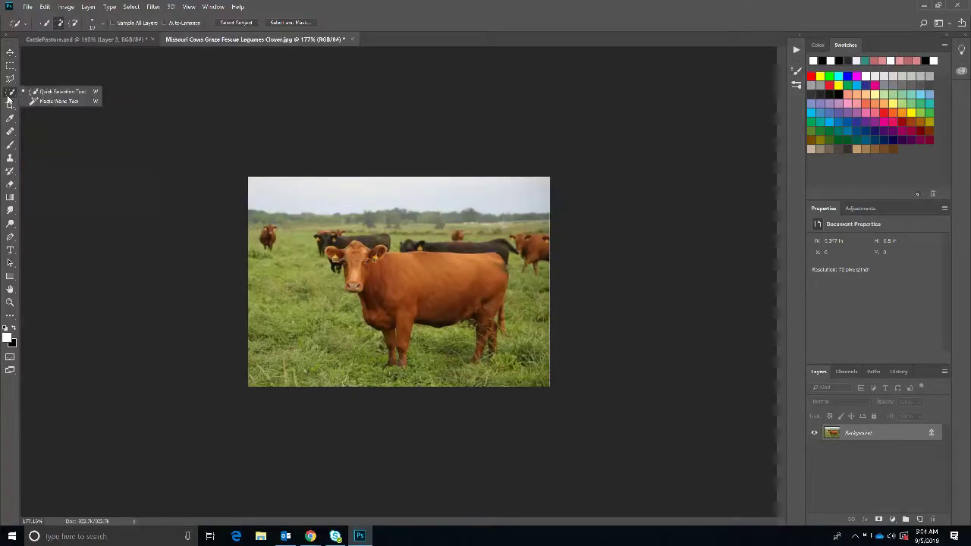
pyautogui.click(10, 78)
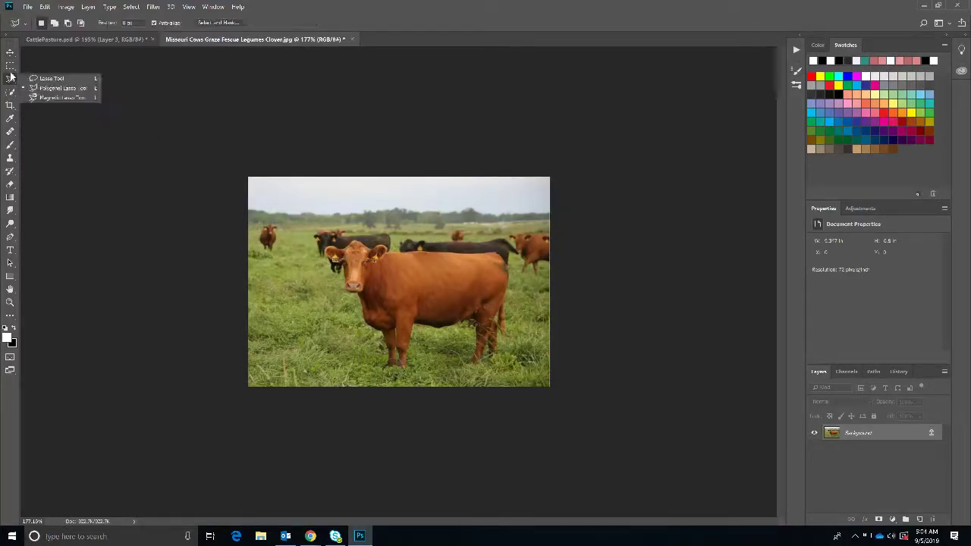
pyautogui.click(62, 97)
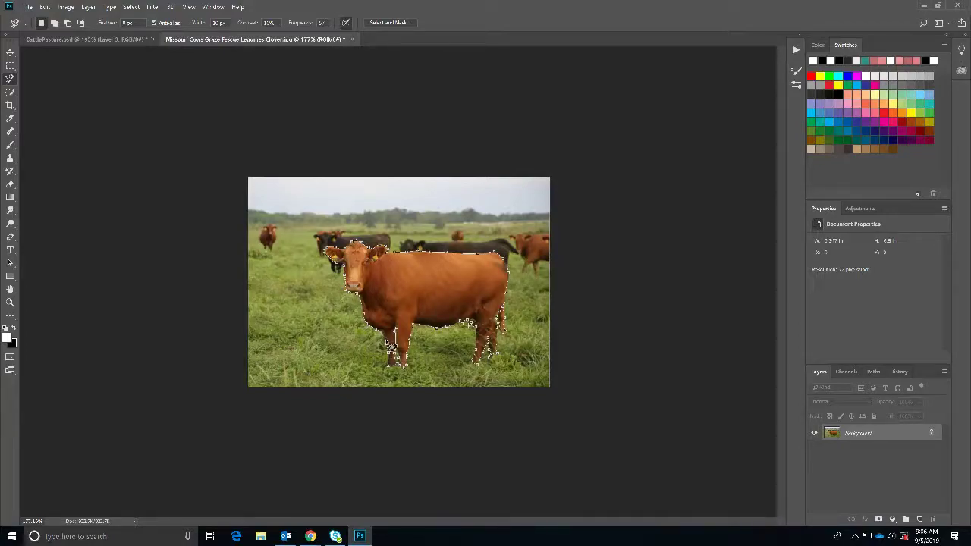
pyautogui.click(390, 340)
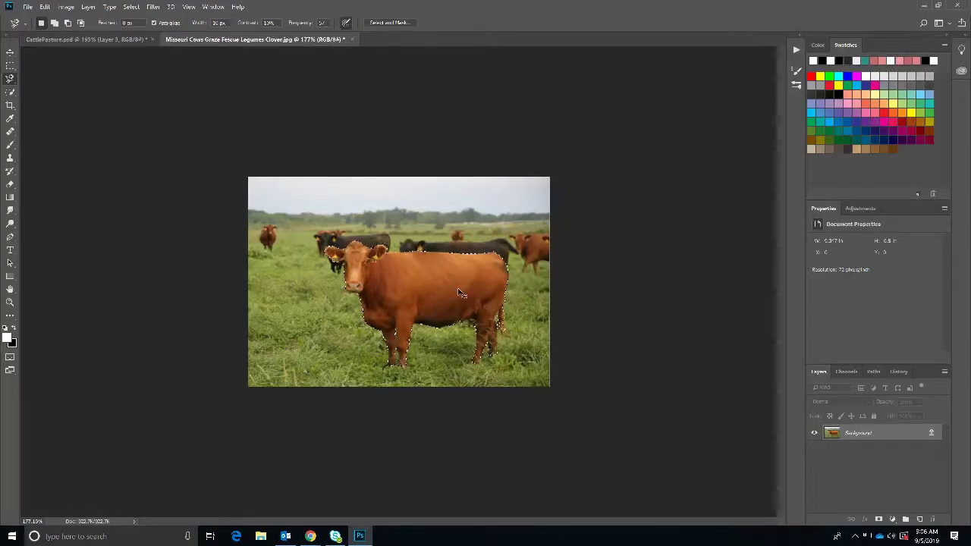
# Keep the magnetic lasso selection of the cow active and paste its copy into CattlePasture.psd as a new layer
pyautogui.hotkey('ctrl', 'd')
pyautogui.hotkey('ctrl', 'shift', 'd')
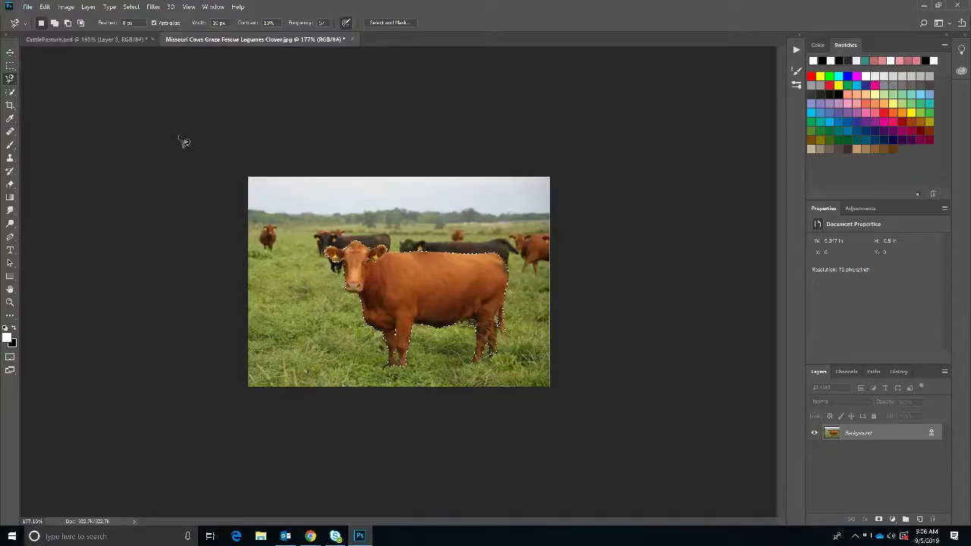
pyautogui.click(35, 40)
pyautogui.hotkey('ctrl', 'v')
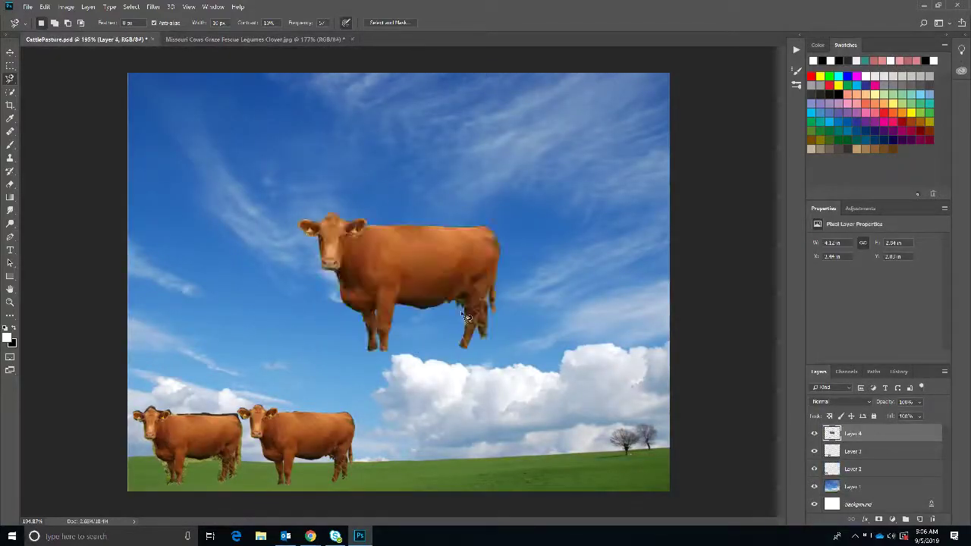